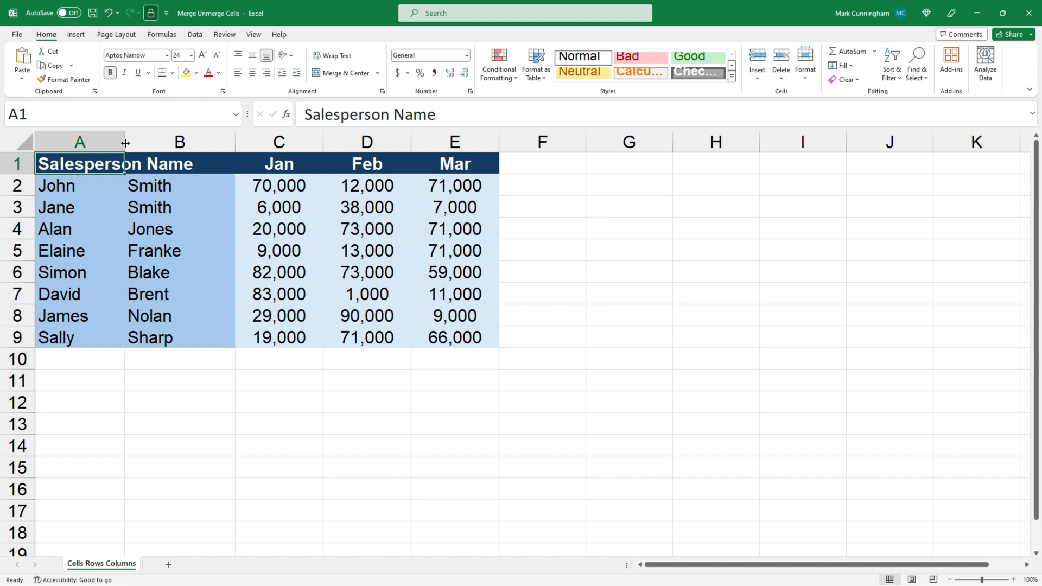
- Merge the Salesperson Name heading cells A1:B1 using the Merge Cells option
{"action": "left_click", "coordinate": [100, 184]}
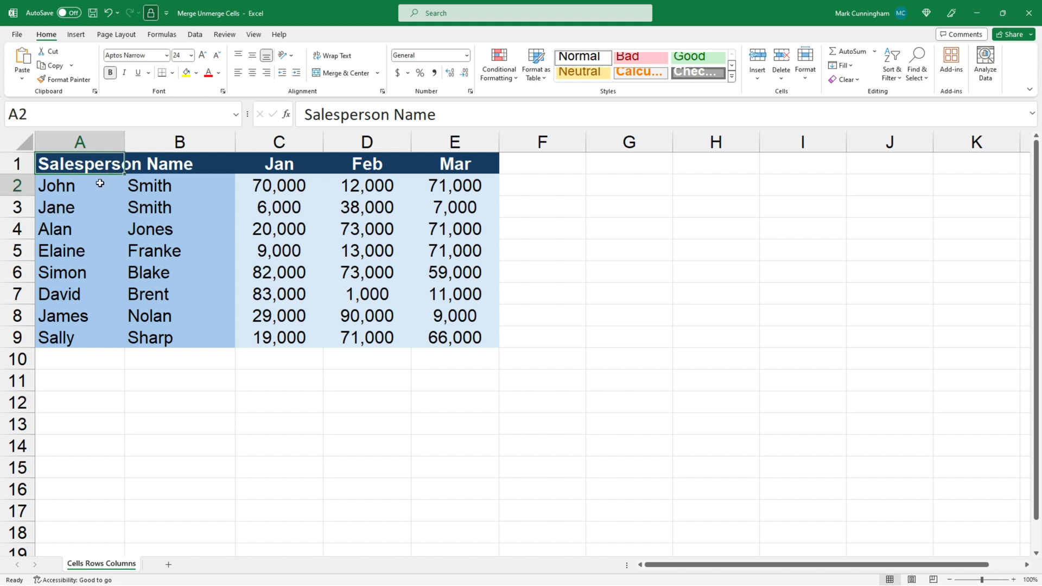
{"action": "left_click_drag", "start_coordinate": [99, 164], "coordinate": [178, 163]}
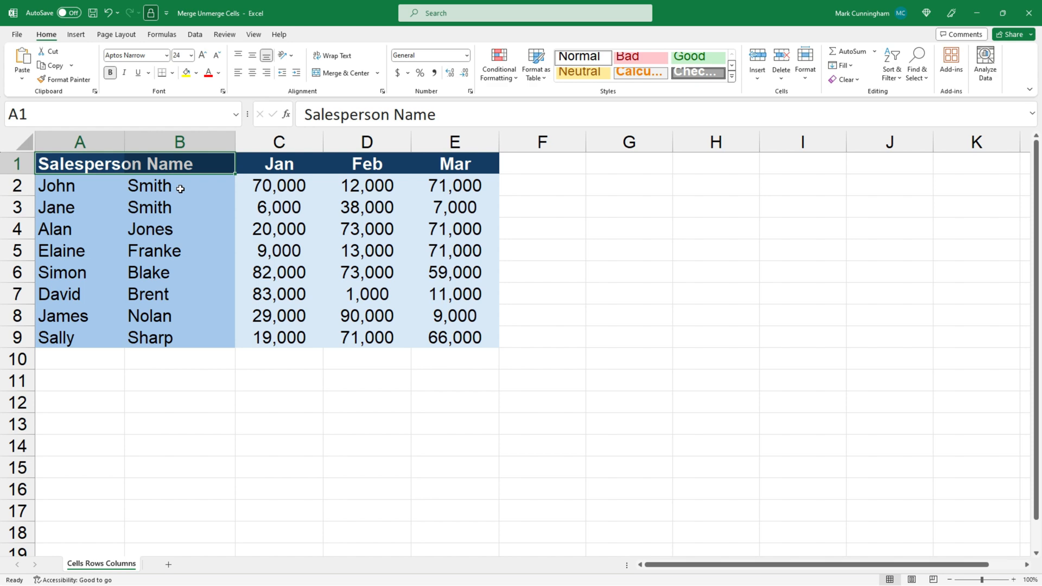
{"action": "left_click", "coordinate": [377, 72]}
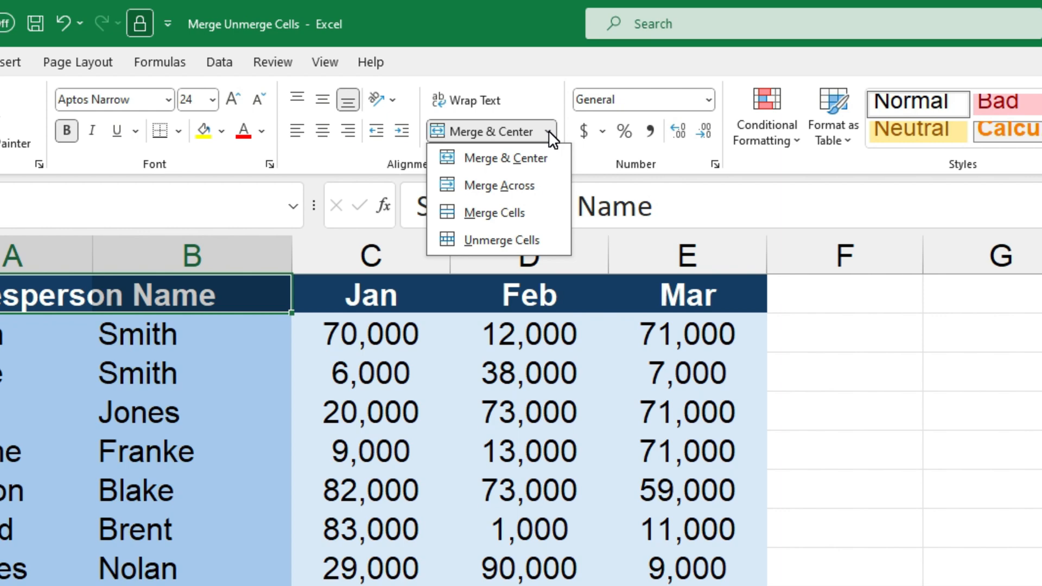
{"action": "left_click", "coordinate": [510, 223]}
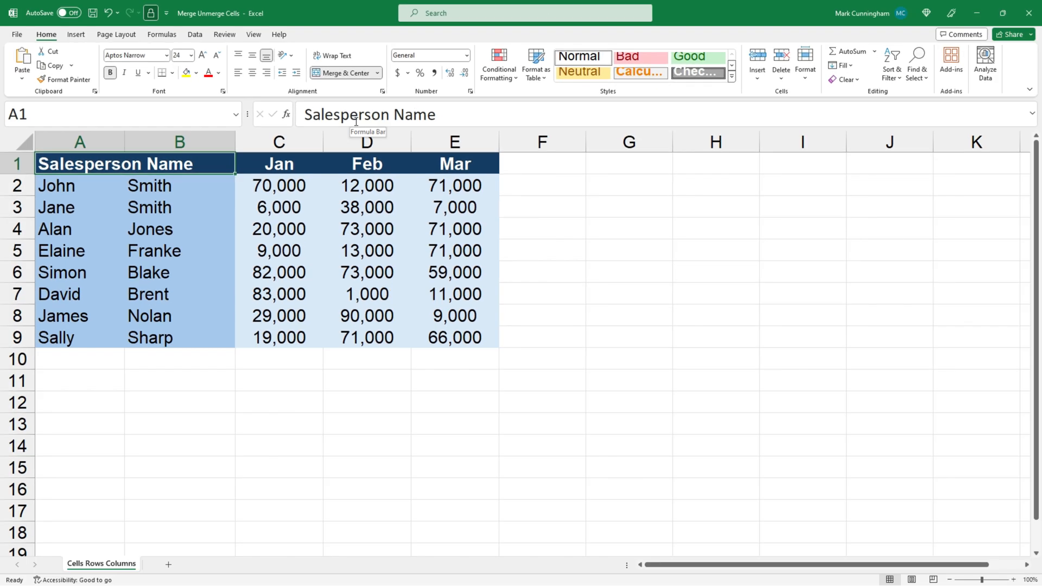
- Widen column A to more than double its width and fill the merged A1:B1 heading with dark purple
{"action": "left_click_drag", "start_coordinate": [125, 141], "coordinate": [242, 141]}
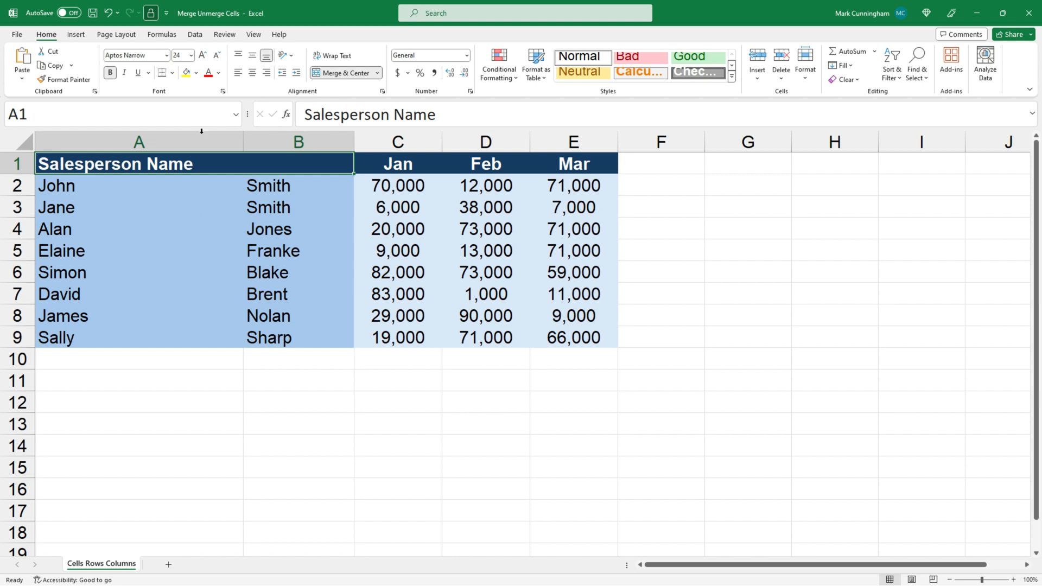
{"action": "left_click", "coordinate": [196, 73]}
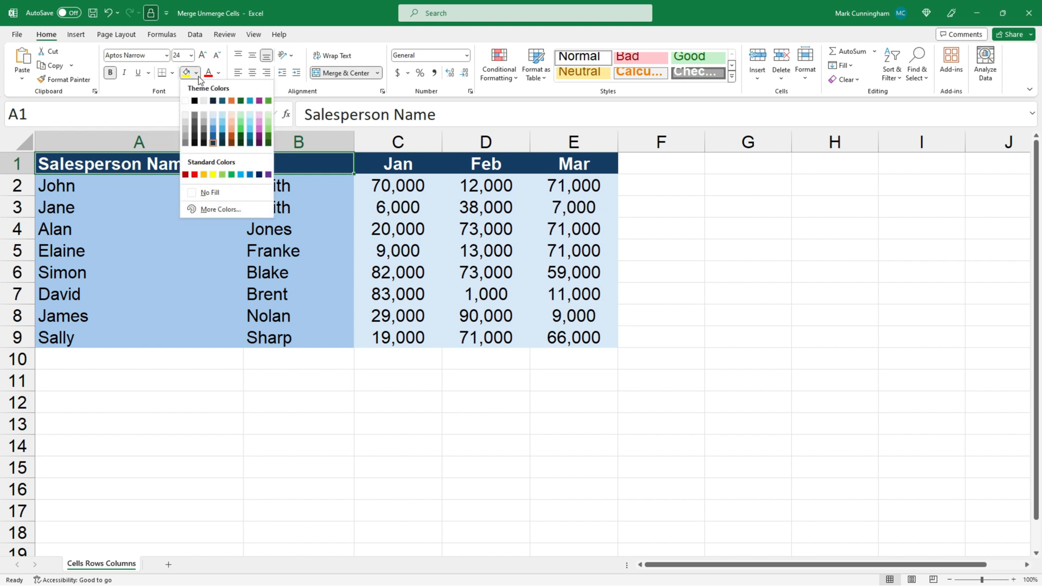
{"action": "left_click", "coordinate": [259, 135]}
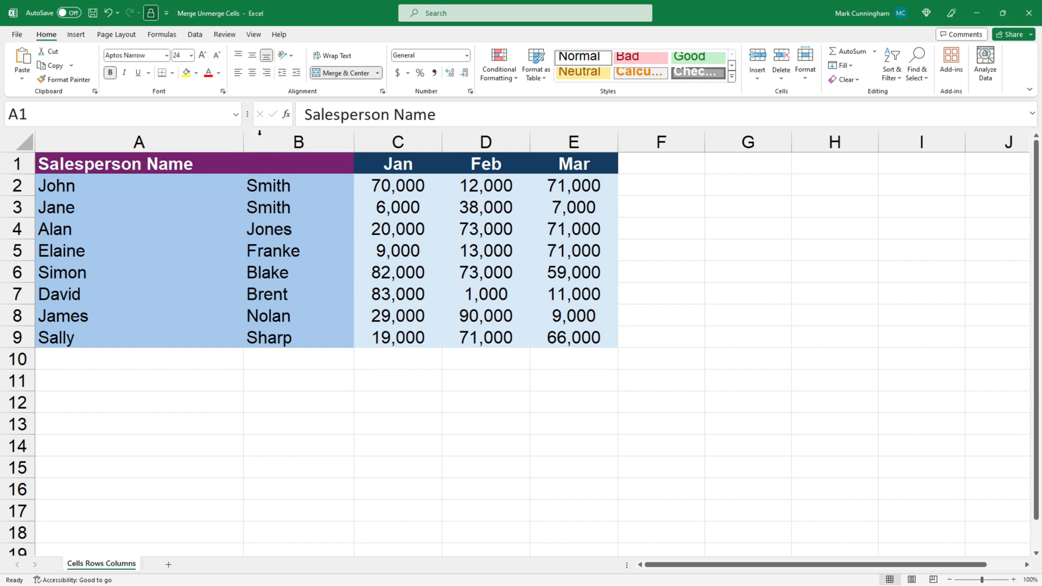
{"action": "left_click", "coordinate": [219, 382]}
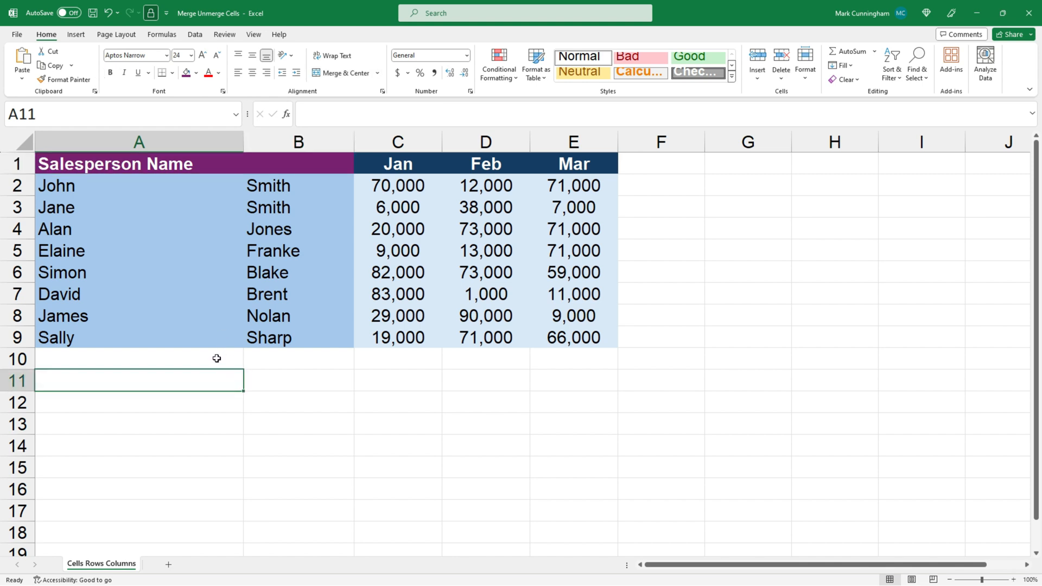
- Undo the purple fill, the column A widening and the Merge Cells operation on A1:B1
{"action": "left_click", "coordinate": [225, 163]}
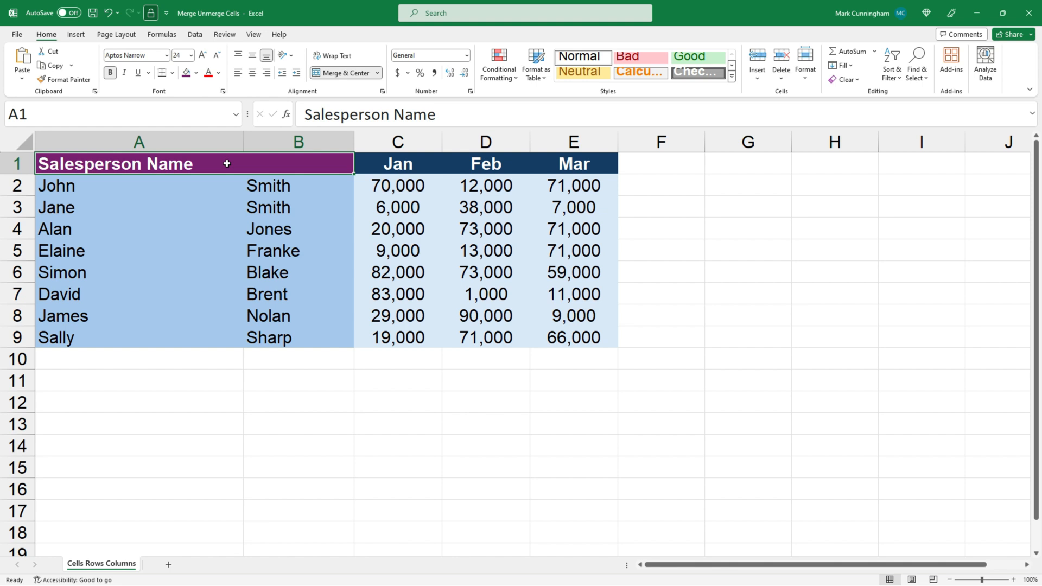
{"action": "left_click", "coordinate": [109, 14]}
{"action": "left_click", "coordinate": [109, 15]}
{"action": "left_click", "coordinate": [109, 15]}
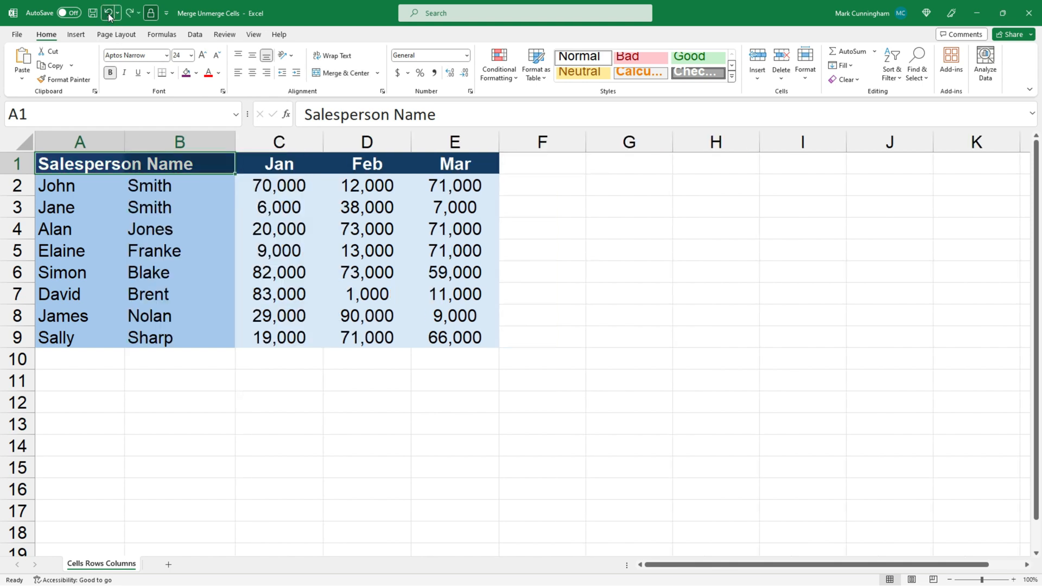
- Merge the heading cells A1:B1 using the Merge Across option
{"action": "left_click", "coordinate": [162, 163]}
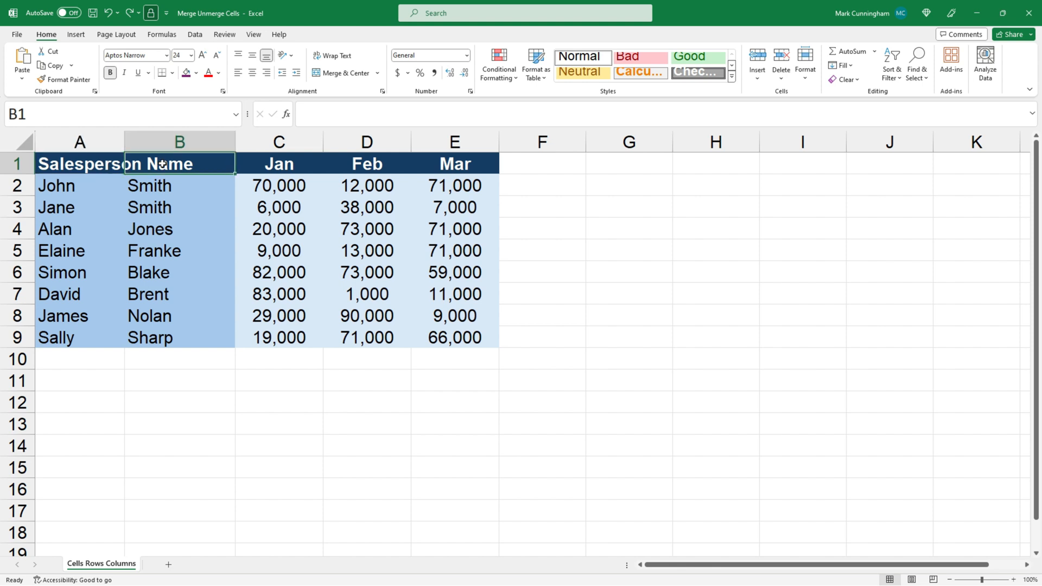
{"action": "left_click_drag", "start_coordinate": [116, 163], "coordinate": [164, 165]}
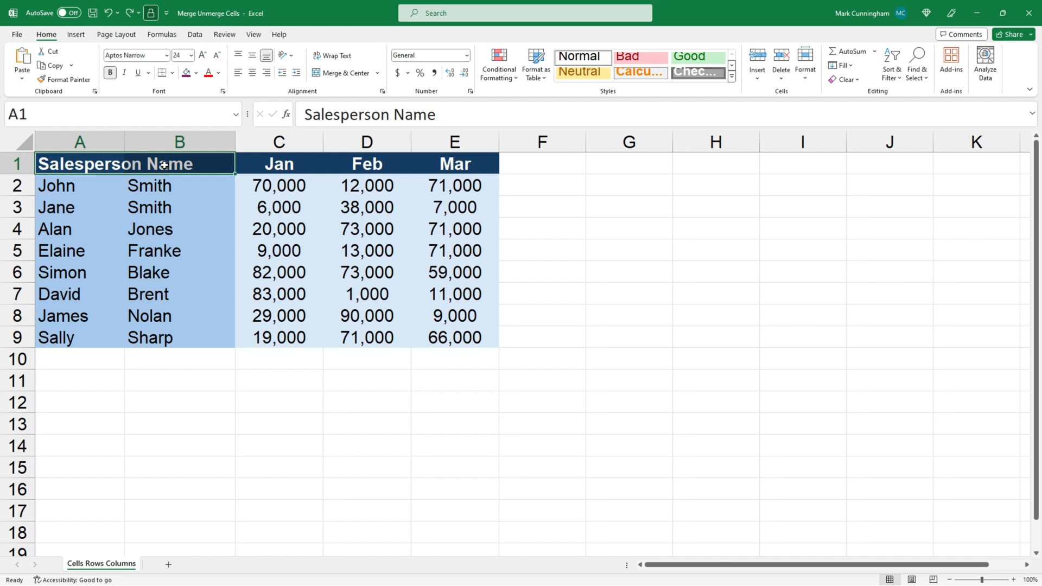
{"action": "left_click", "coordinate": [377, 73]}
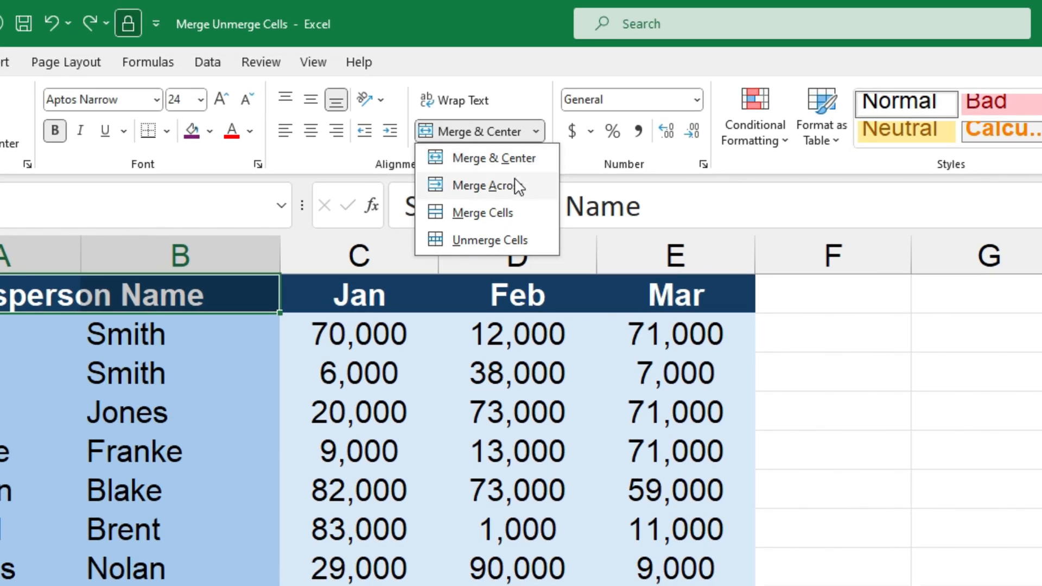
{"action": "left_click", "coordinate": [475, 188]}
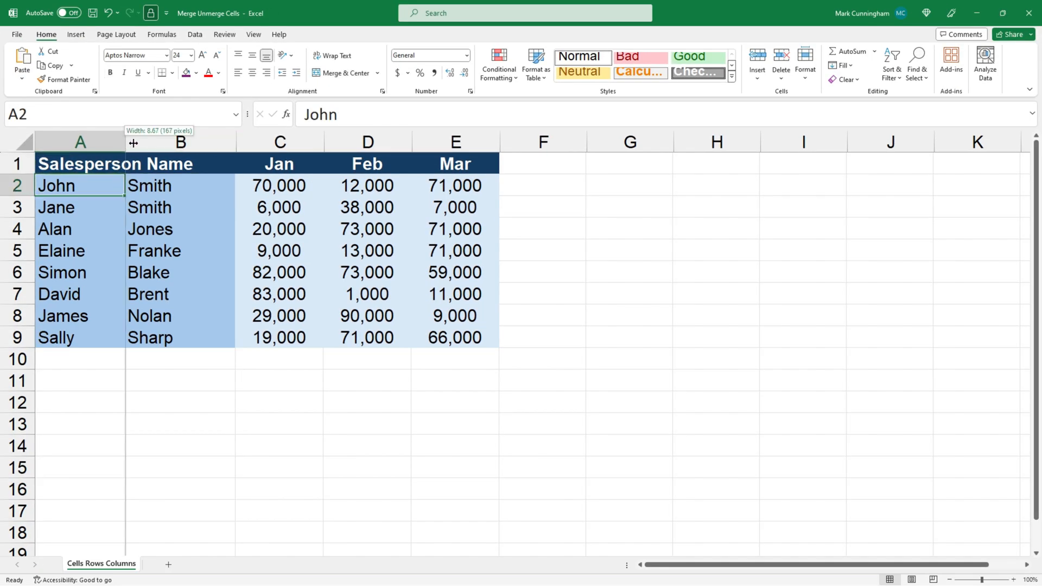
- Widen column A to about twice its width and apply the dark purple fill to the A1:B1 heading
{"action": "left_click_drag", "start_coordinate": [125, 142], "coordinate": [223, 144]}
{"action": "left_click", "coordinate": [220, 166]}
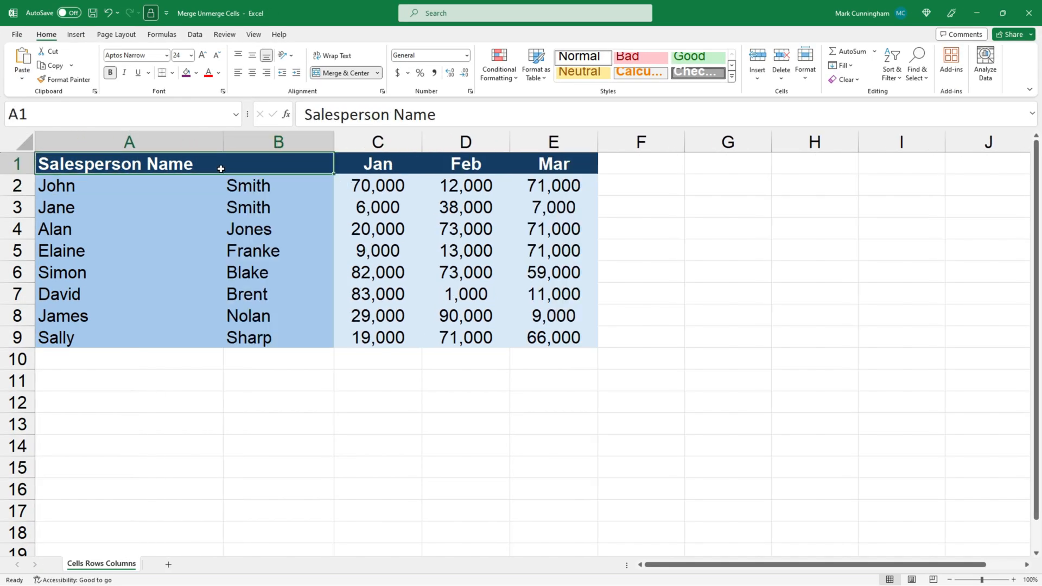
{"action": "left_click", "coordinate": [186, 73]}
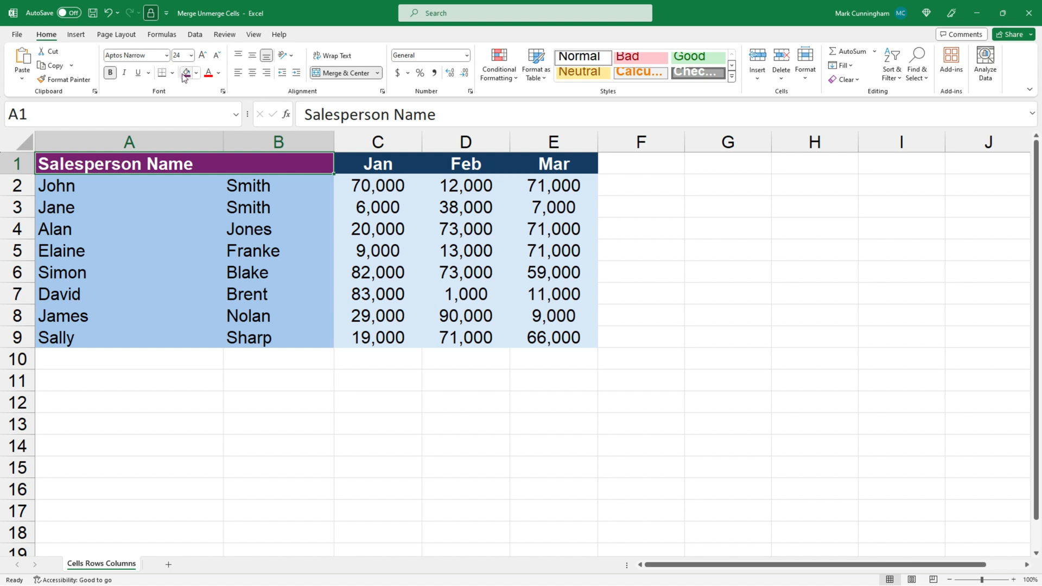
- Undo the heading's purple fill, the column A resize and the Merge Across operation
{"action": "left_click", "coordinate": [111, 14]}
{"action": "left_click", "coordinate": [111, 14]}
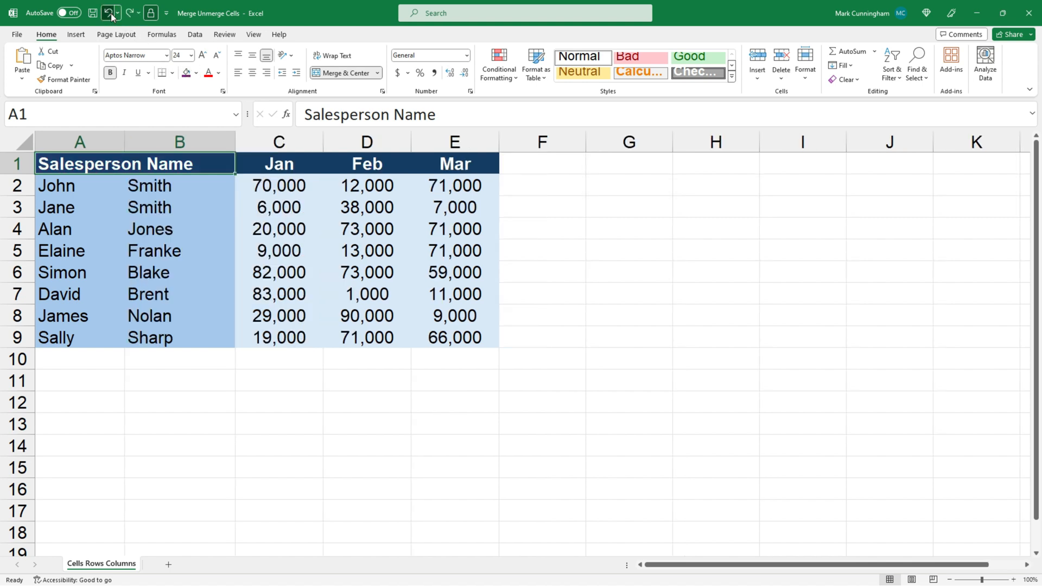
{"action": "left_click", "coordinate": [111, 14]}
{"action": "left_click", "coordinate": [103, 199]}
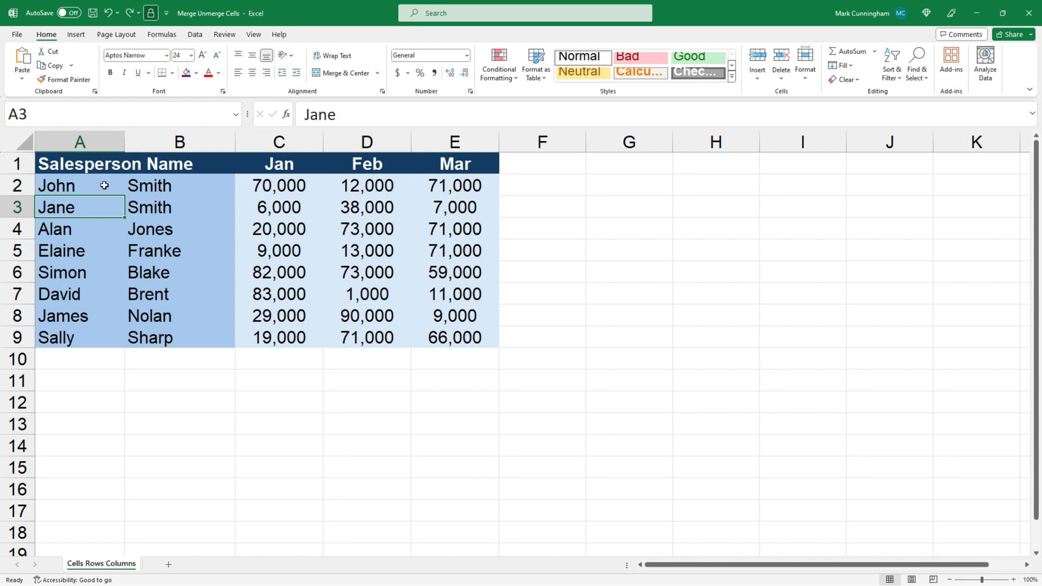
- Merge the heading cells A1:B1 using the Merge & Center option
{"action": "left_click_drag", "start_coordinate": [103, 166], "coordinate": [167, 166]}
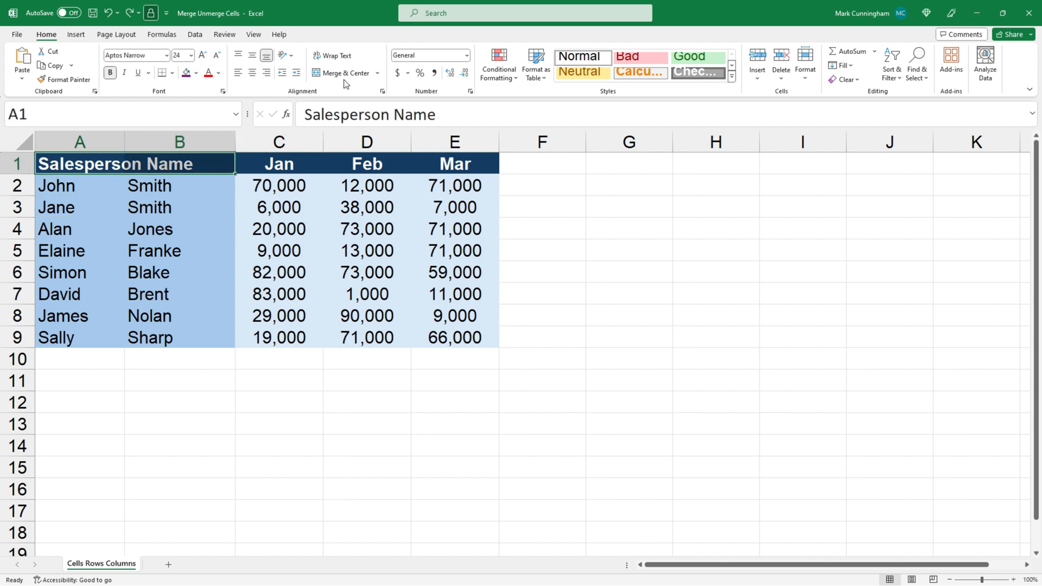
{"action": "left_click", "coordinate": [377, 73]}
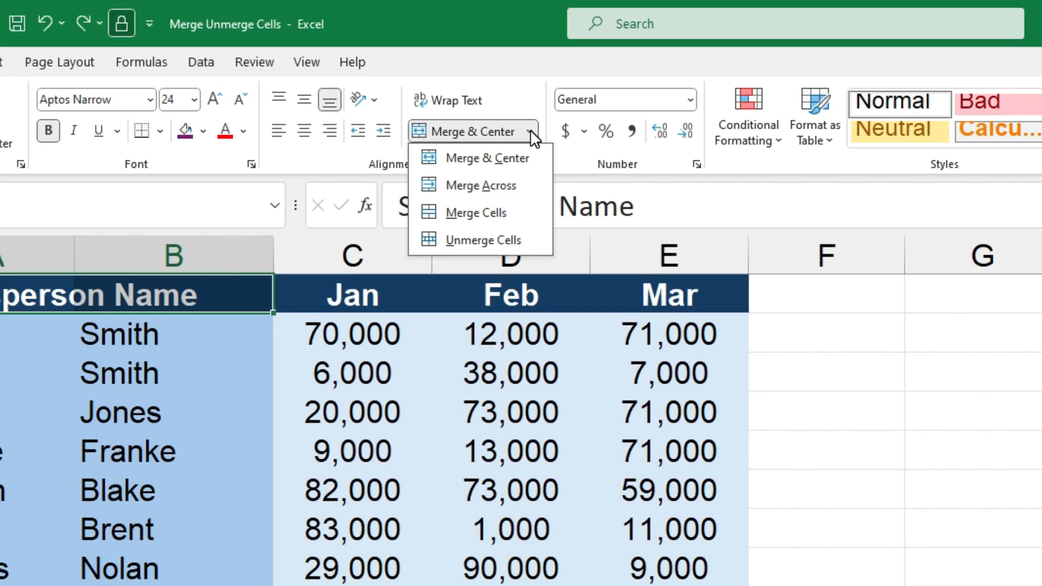
{"action": "left_click", "coordinate": [482, 163]}
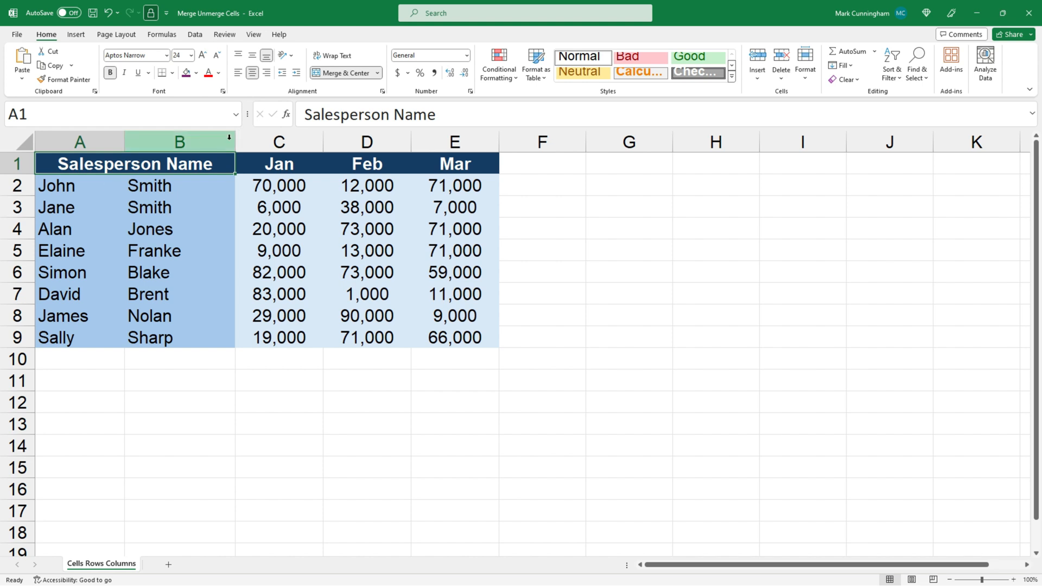
- Widen columns A and B and fill the centred Salesperson Name heading with dark purple
{"action": "left_click_drag", "start_coordinate": [235, 139], "coordinate": [288, 139]}
{"action": "left_click_drag", "start_coordinate": [125, 139], "coordinate": [175, 142]}
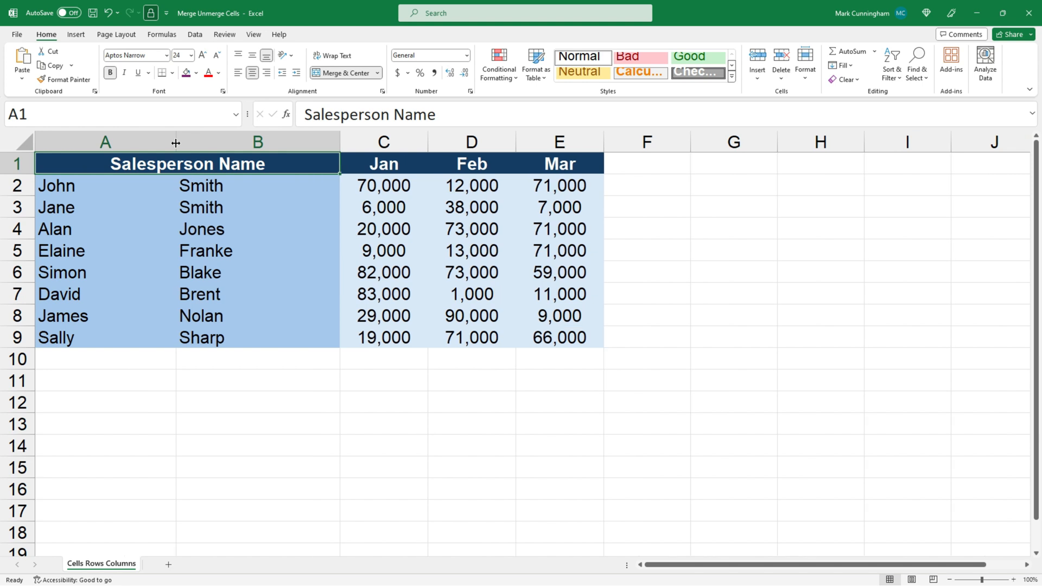
{"action": "left_click", "coordinate": [187, 73]}
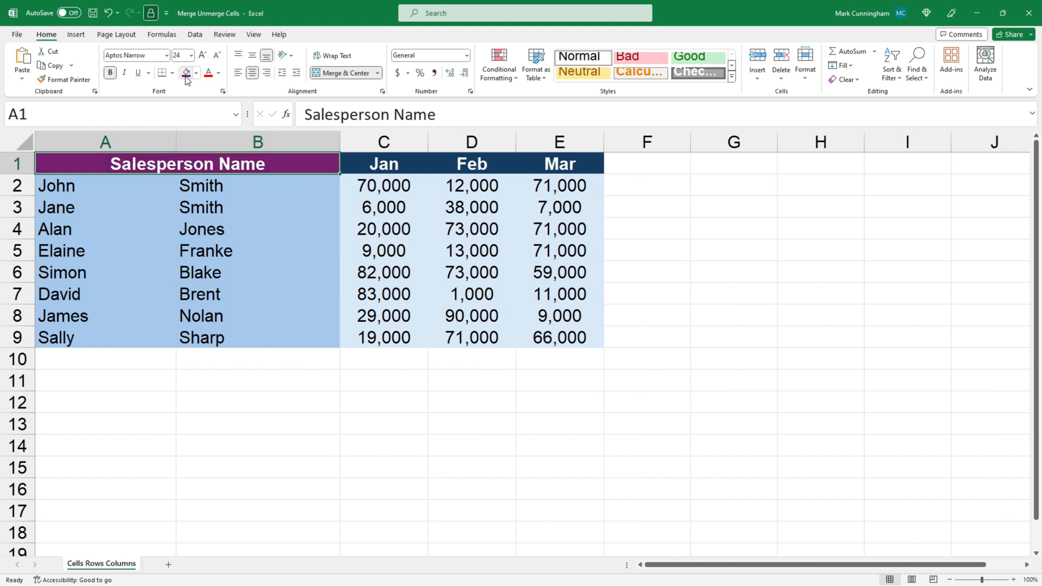
{"action": "left_click", "coordinate": [204, 306]}
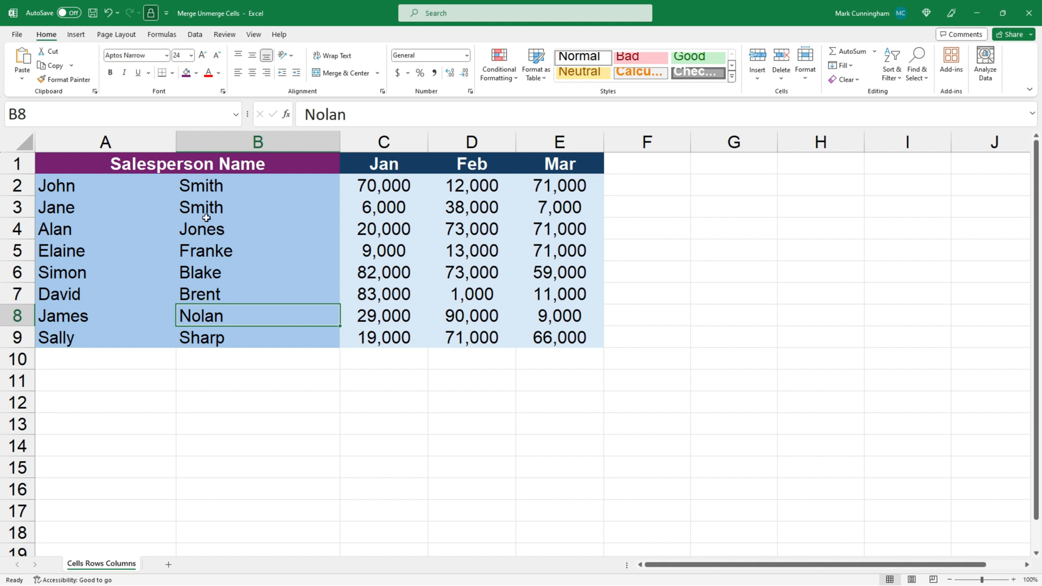
- Right-align the merged Salesperson Name heading and return it to centred alignment
{"action": "left_click", "coordinate": [194, 163]}
{"action": "left_click", "coordinate": [266, 73]}
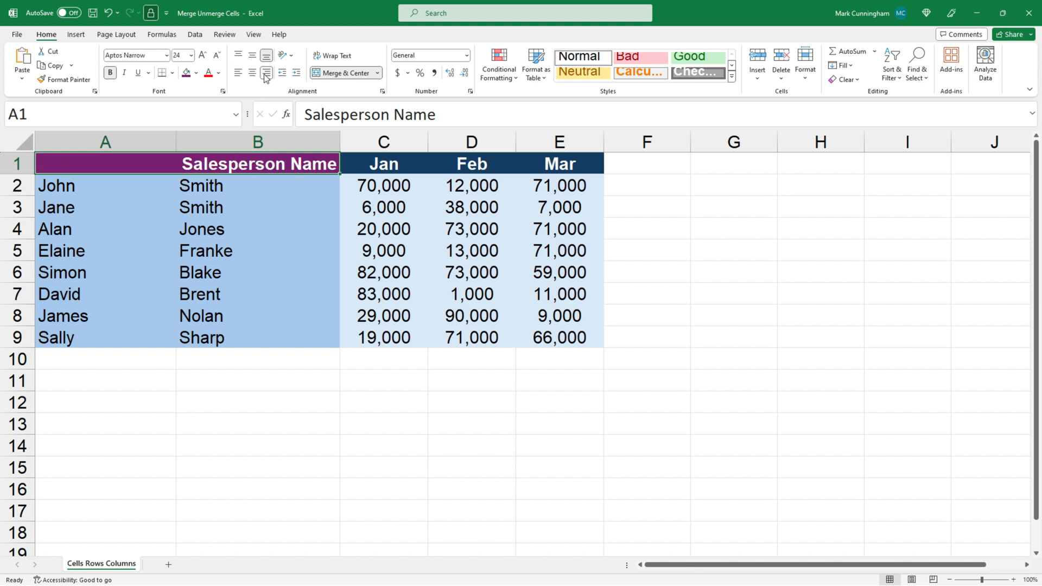
{"action": "left_click", "coordinate": [253, 73]}
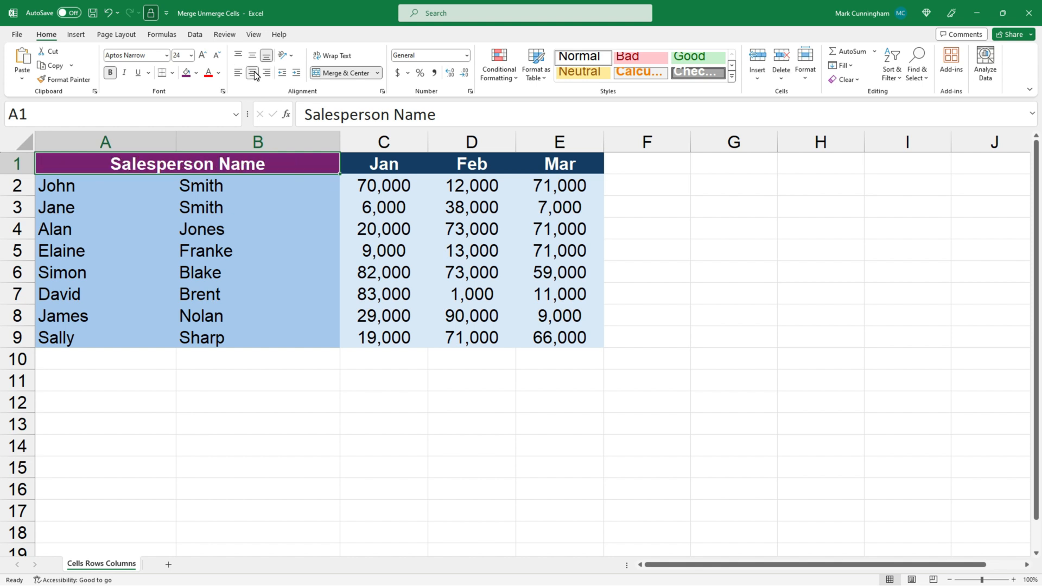
{"action": "left_click", "coordinate": [377, 72]}
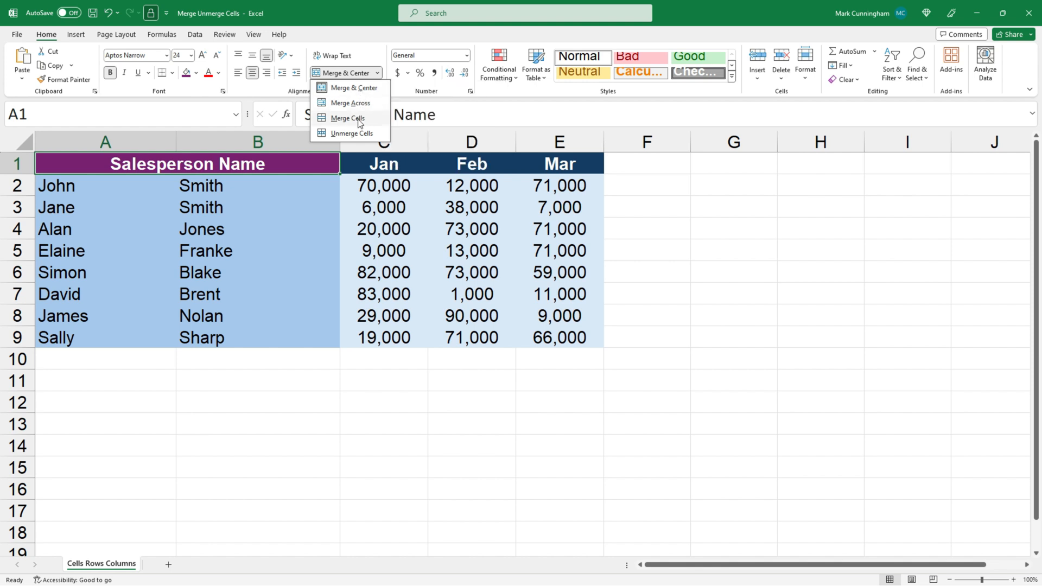
{"action": "left_click", "coordinate": [303, 204]}
{"action": "left_click", "coordinate": [302, 204]}
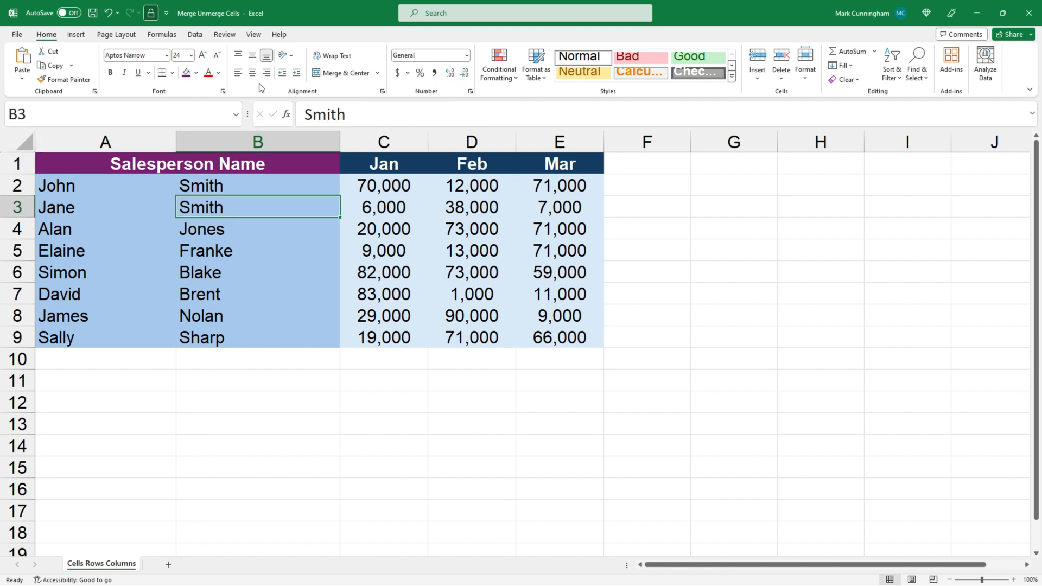
- Undo the heading's alignment changes, purple fill, column resizing and Merge & Center operation
{"action": "left_click", "coordinate": [108, 12]}
{"action": "left_click", "coordinate": [109, 12]}
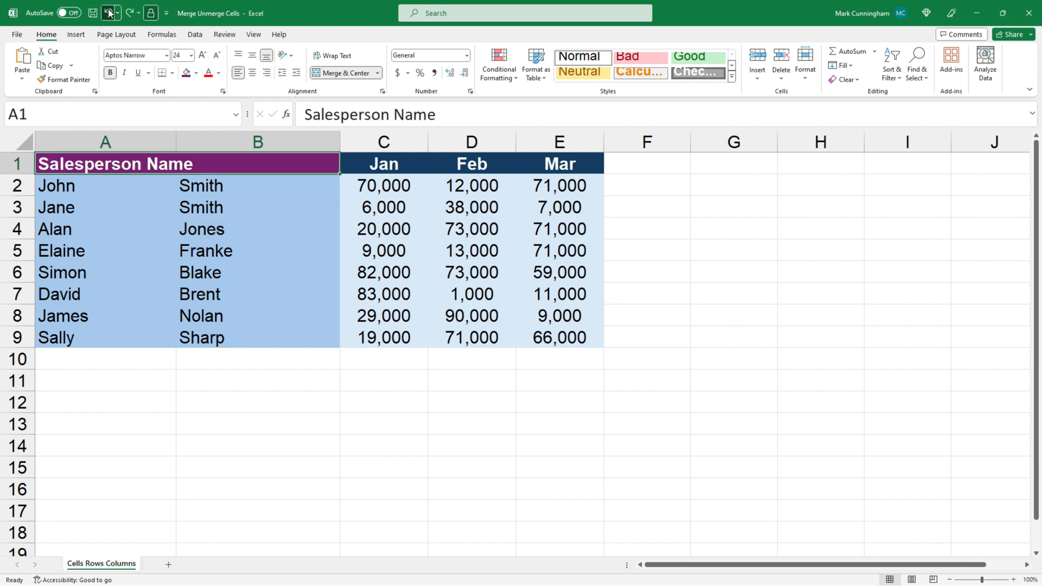
{"action": "left_click", "coordinate": [109, 13]}
{"action": "left_click", "coordinate": [109, 13]}
{"action": "left_click", "coordinate": [108, 13]}
{"action": "left_click", "coordinate": [109, 13]}
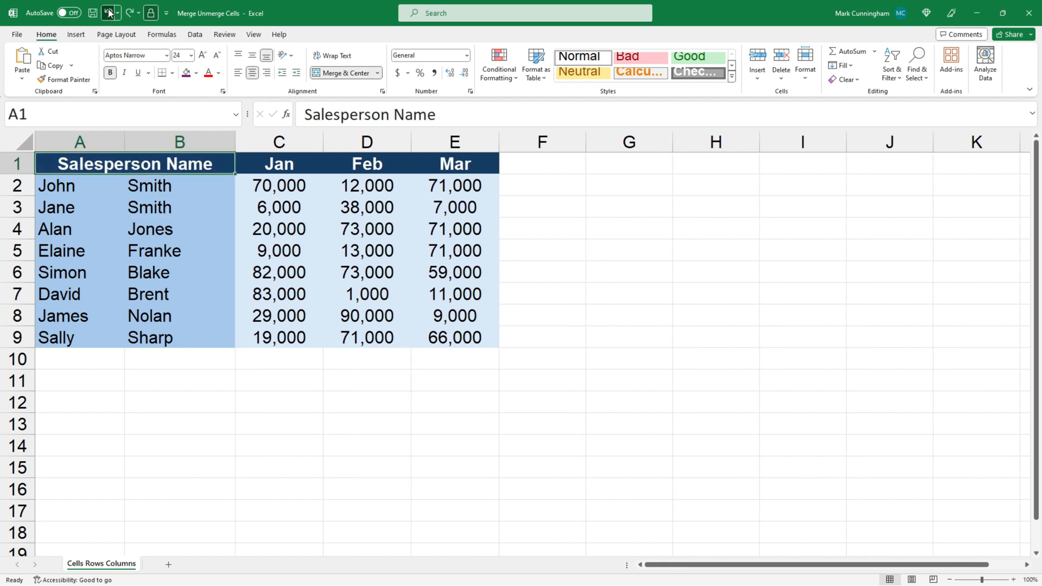
{"action": "left_click", "coordinate": [104, 184]}
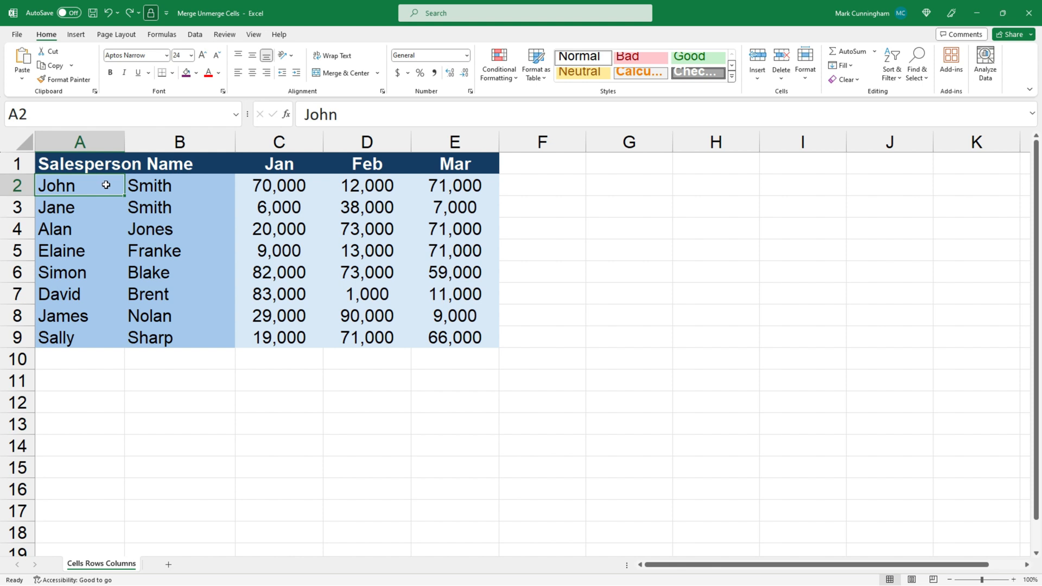
- Merge the Jan and Feb heading cells C1:D1 with the Merge Cells option, accepting the loss of the Feb value
{"action": "left_click", "coordinate": [298, 164]}
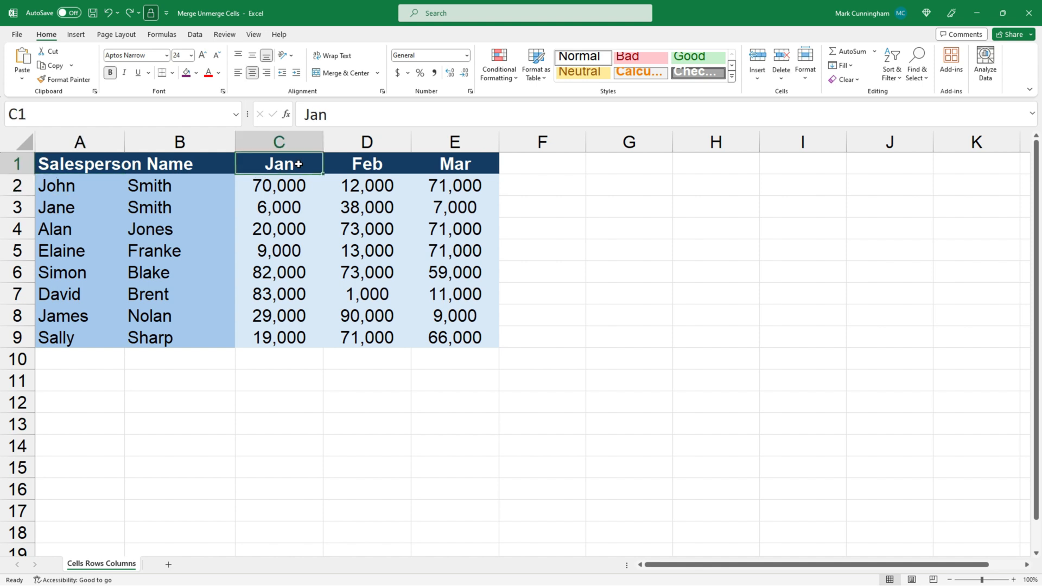
{"action": "left_click", "coordinate": [375, 165]}
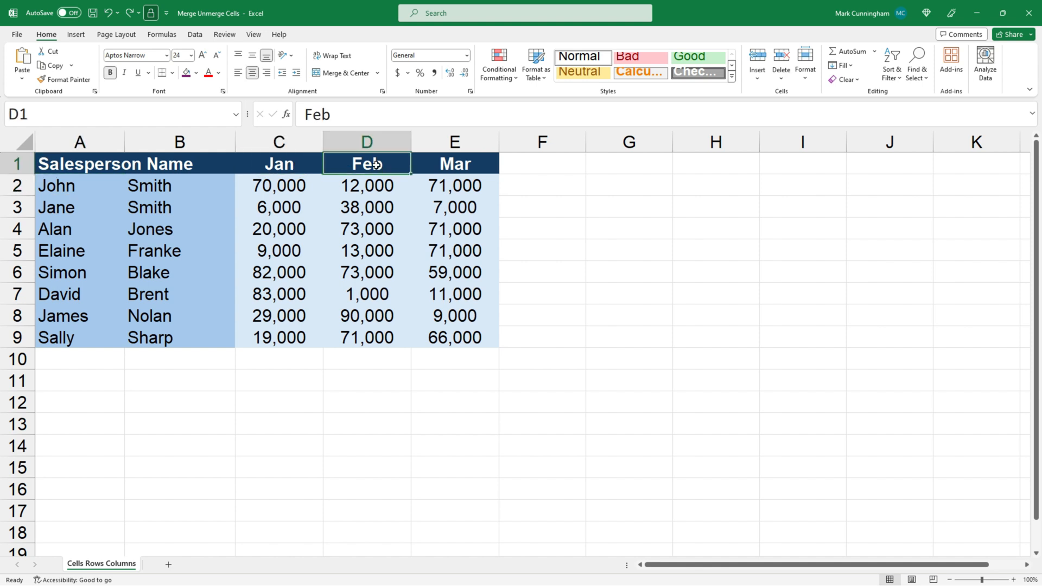
{"action": "left_click", "coordinate": [460, 164]}
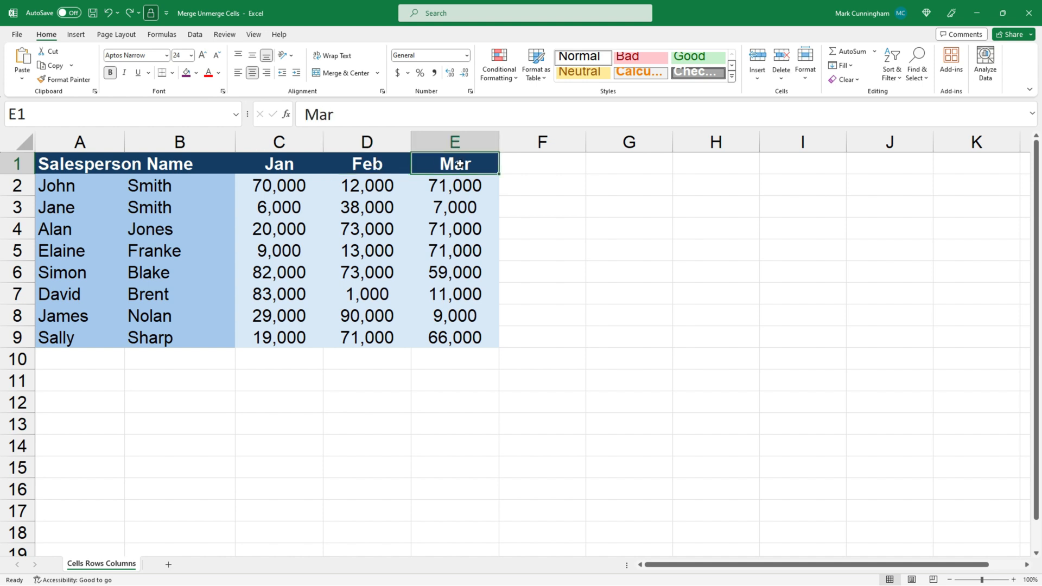
{"action": "left_click_drag", "start_coordinate": [290, 162], "coordinate": [353, 165]}
{"action": "left_click", "coordinate": [377, 73]}
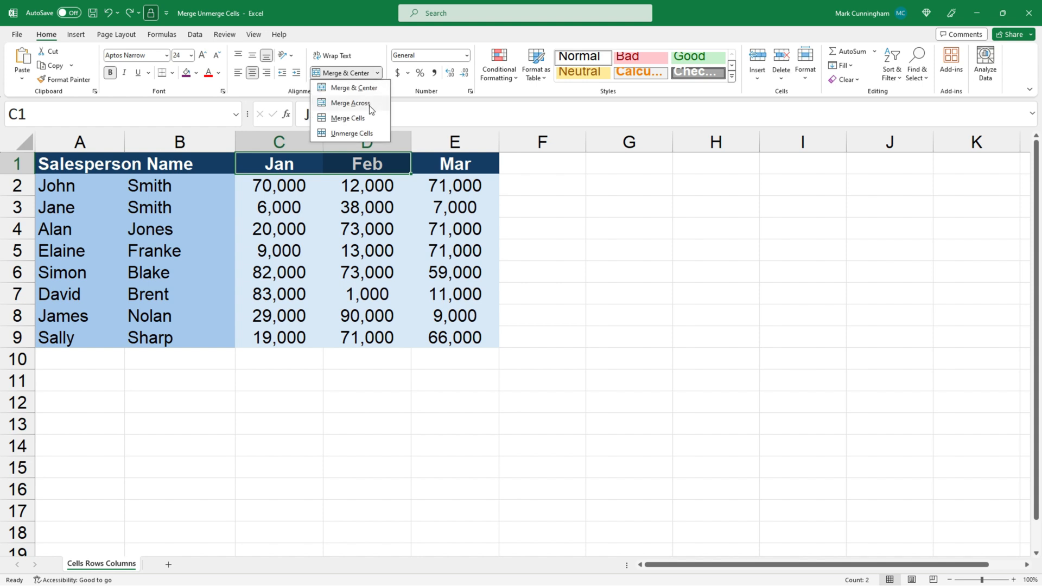
{"action": "left_click", "coordinate": [371, 119]}
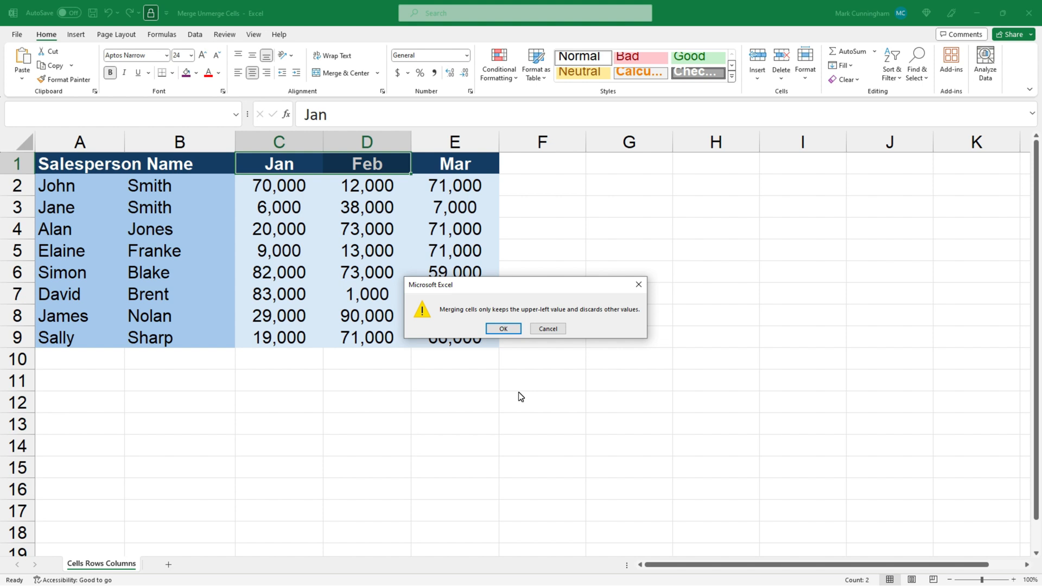
{"action": "left_click", "coordinate": [504, 329]}
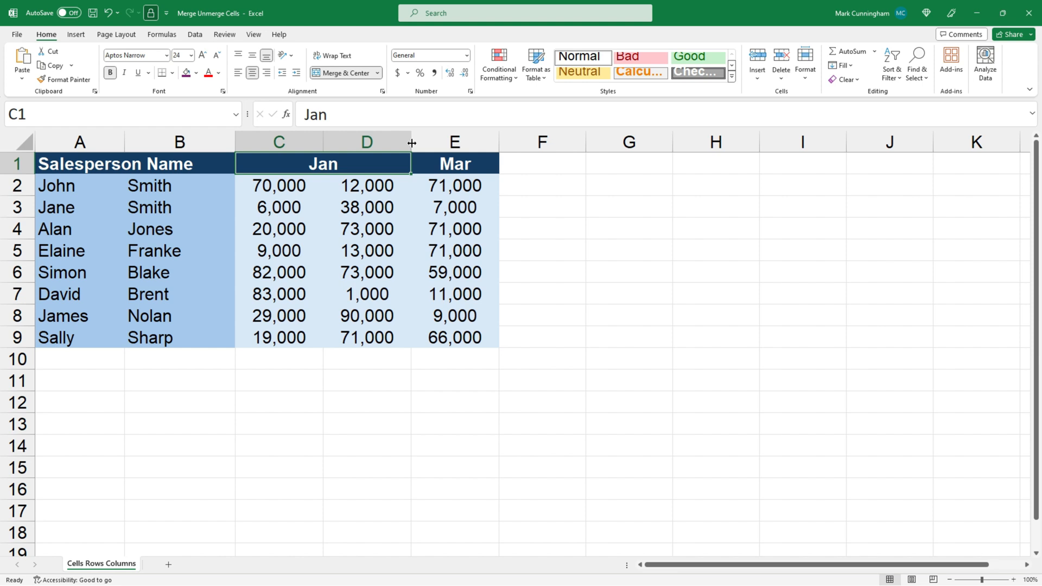
- Merge the combined Jan heading with the Mar heading in E1 using Merge Cells, keeping only the upper-left value
{"action": "left_click_drag", "start_coordinate": [313, 165], "coordinate": [468, 167]}
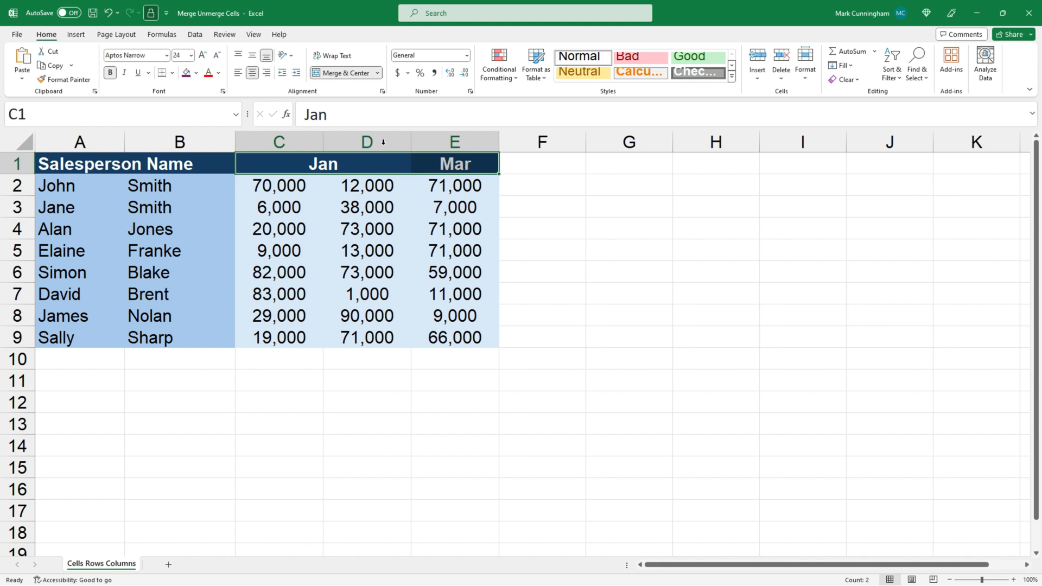
{"action": "left_click", "coordinate": [378, 73]}
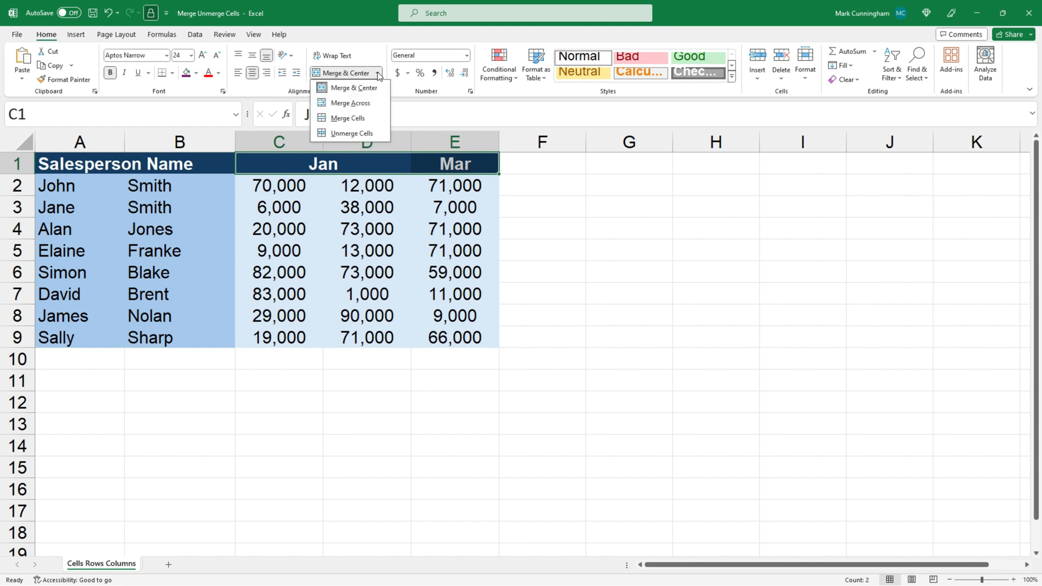
{"action": "left_click", "coordinate": [361, 118]}
{"action": "left_click", "coordinate": [503, 329]}
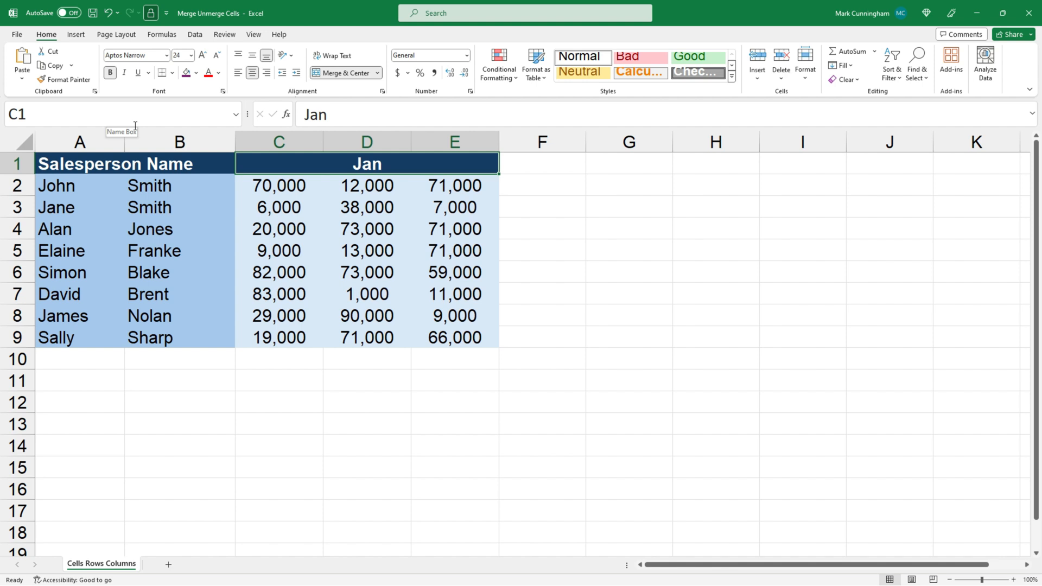
- Undo both merges of the month headings in row 1
{"action": "left_click", "coordinate": [111, 15]}
{"action": "left_click", "coordinate": [111, 15]}
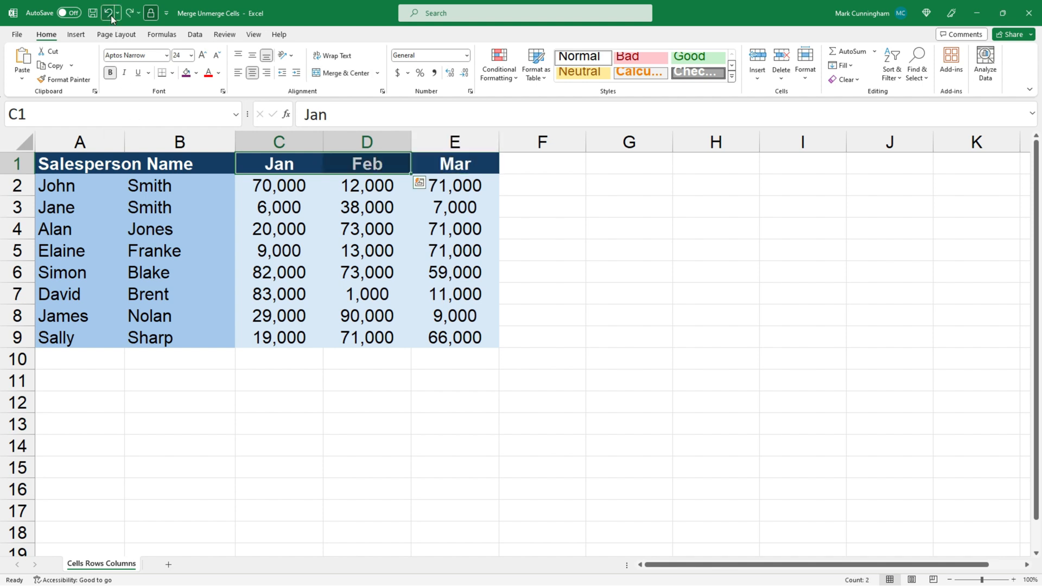
{"action": "left_click", "coordinate": [112, 16]}
{"action": "left_click", "coordinate": [111, 16]}
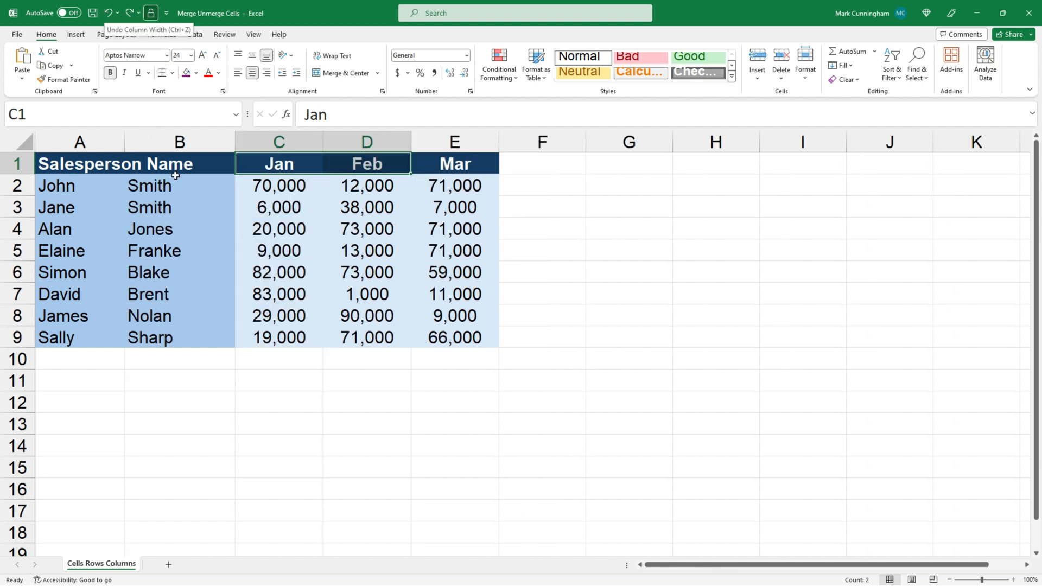
- Merge the empty cells G4:I4 across the row with Merge Cells and fill the merged cell with yellow
{"action": "left_click", "coordinate": [598, 232]}
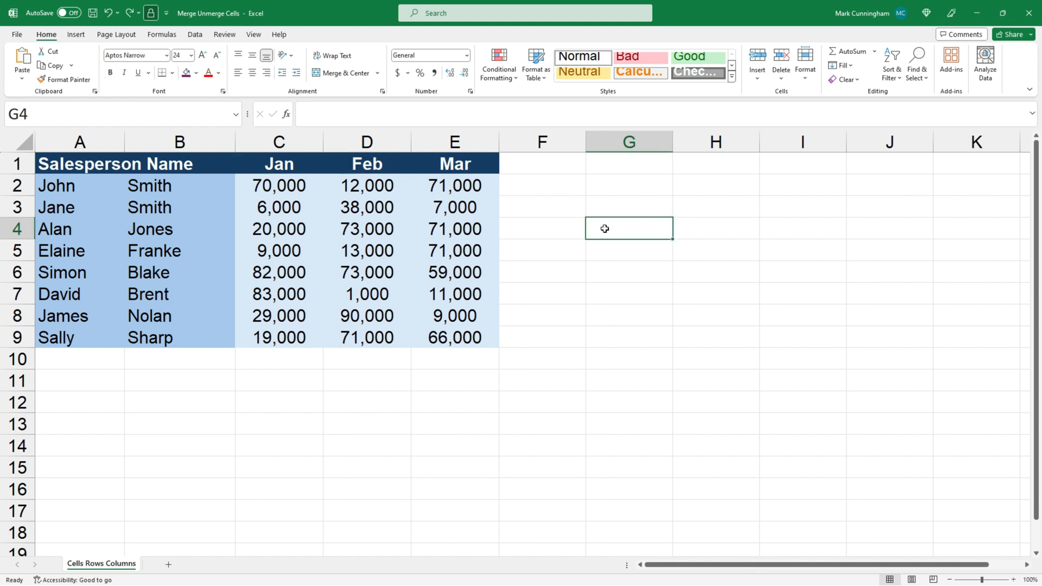
{"action": "left_click_drag", "start_coordinate": [603, 228], "coordinate": [776, 231]}
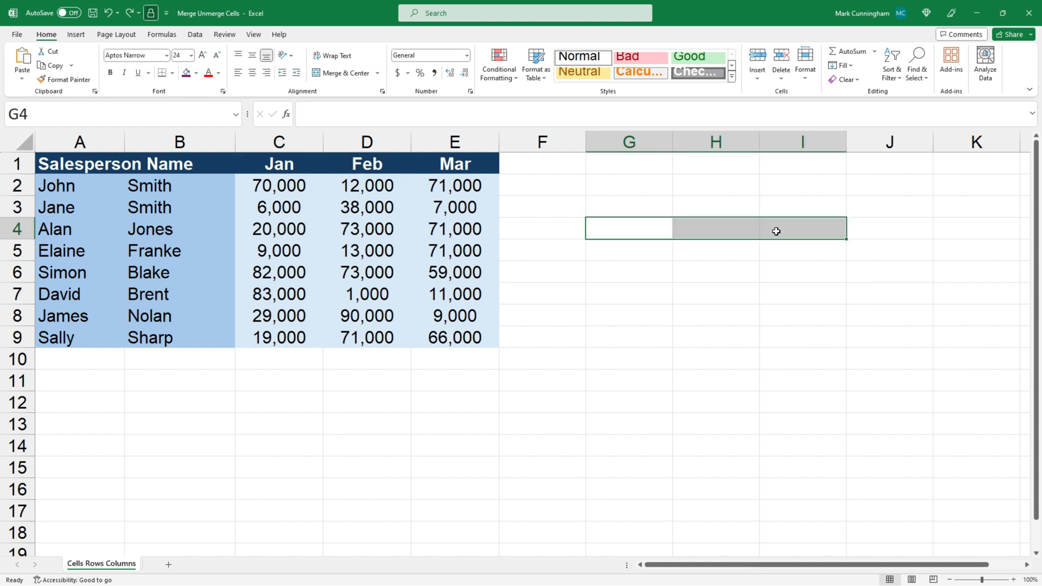
{"action": "left_click", "coordinate": [378, 75]}
{"action": "left_click", "coordinate": [361, 118]}
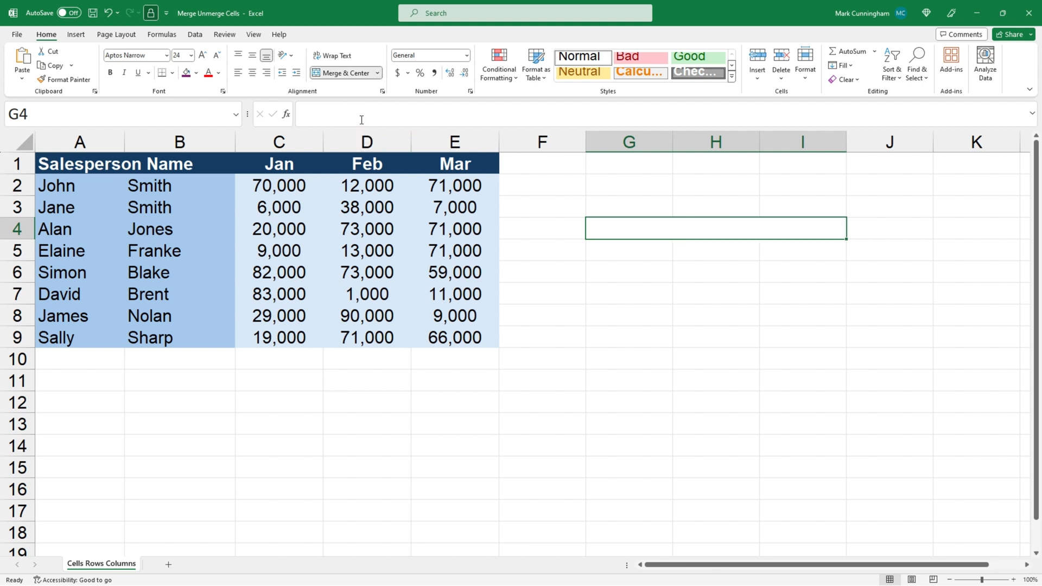
{"action": "left_click", "coordinate": [197, 74]}
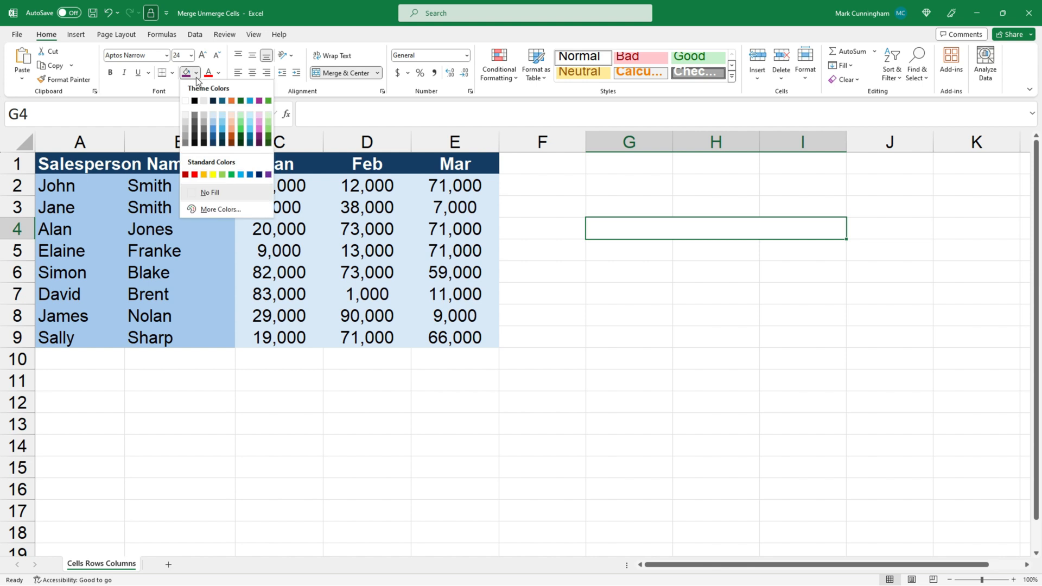
{"action": "left_click", "coordinate": [213, 174]}
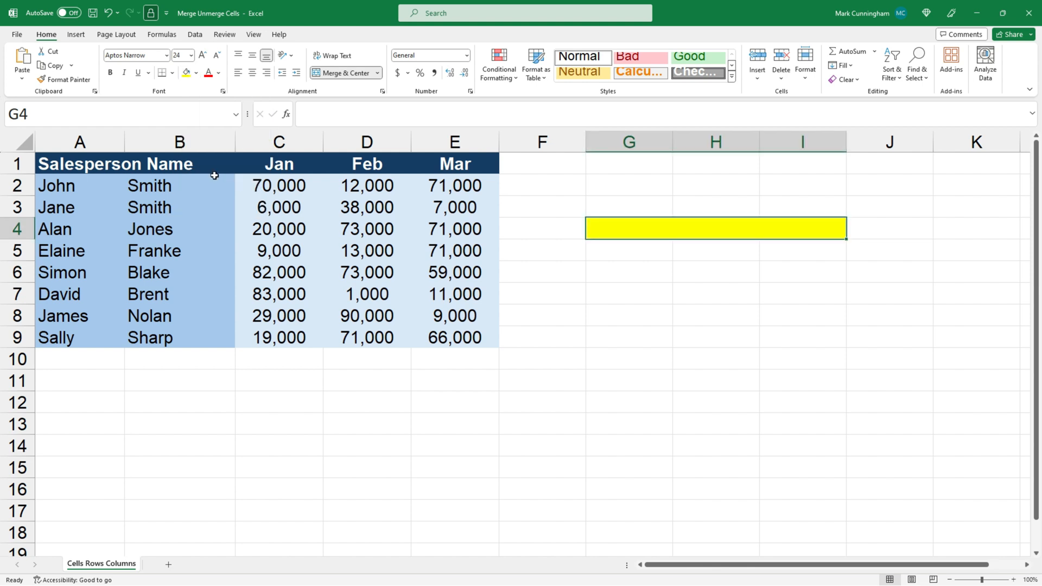
- Merge the empty cells G6:G10 down column G with Merge Cells and fill the merged cell with yellow
{"action": "left_click", "coordinate": [614, 270]}
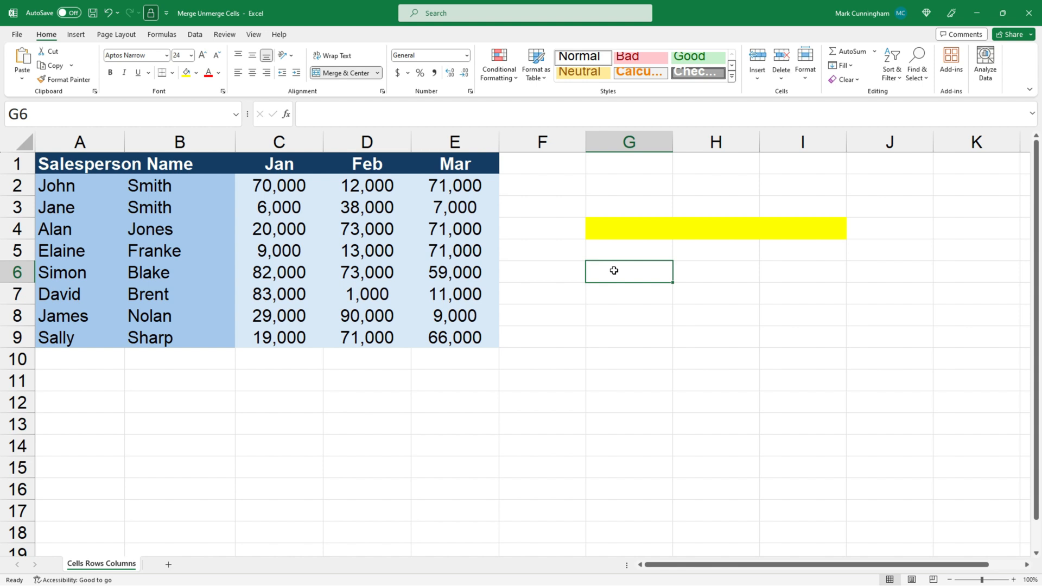
{"action": "left_click_drag", "start_coordinate": [614, 270], "coordinate": [627, 360]}
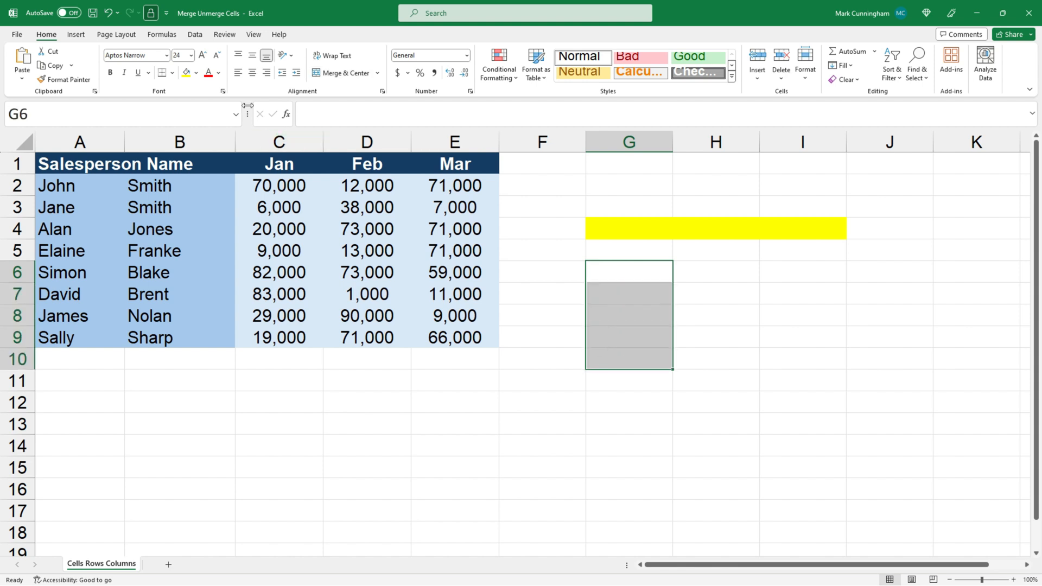
{"action": "left_click", "coordinate": [378, 73]}
{"action": "left_click", "coordinate": [363, 124]}
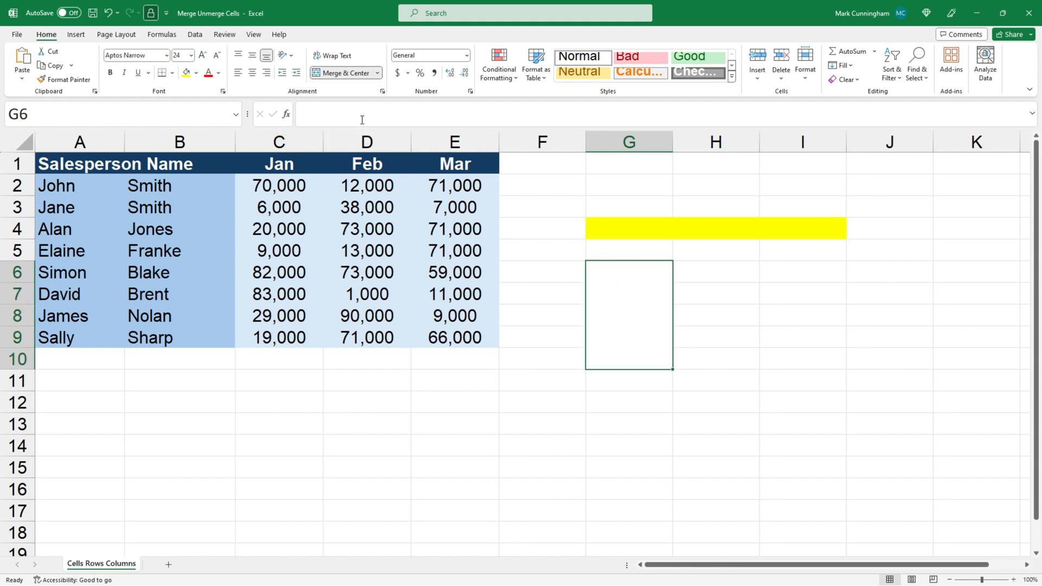
{"action": "left_click", "coordinate": [186, 72]}
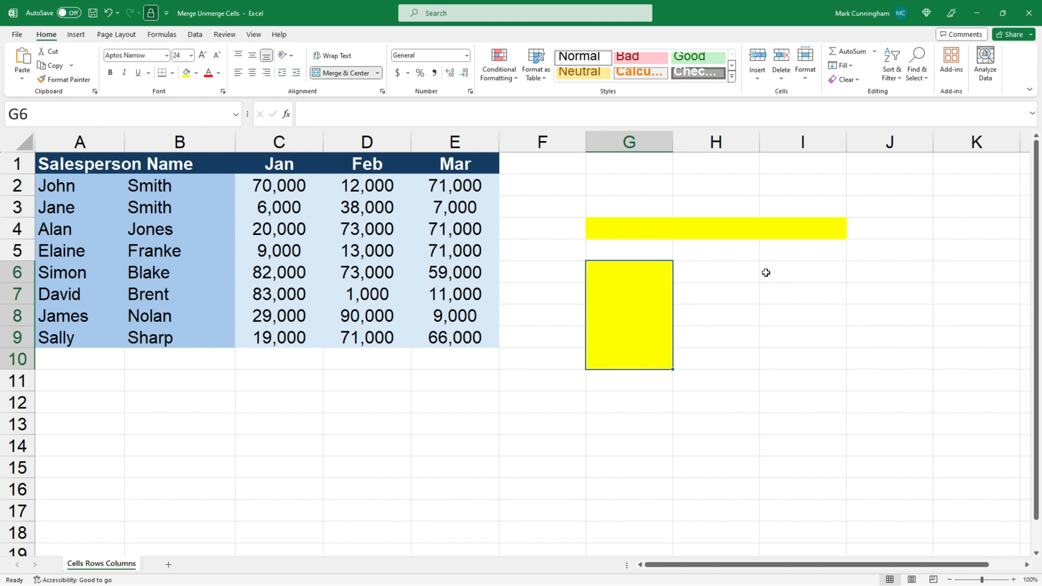
- Merge the empty block I6:J11 into a single cell with Merge Cells and fill it with yellow
{"action": "left_click_drag", "start_coordinate": [766, 272], "coordinate": [888, 389]}
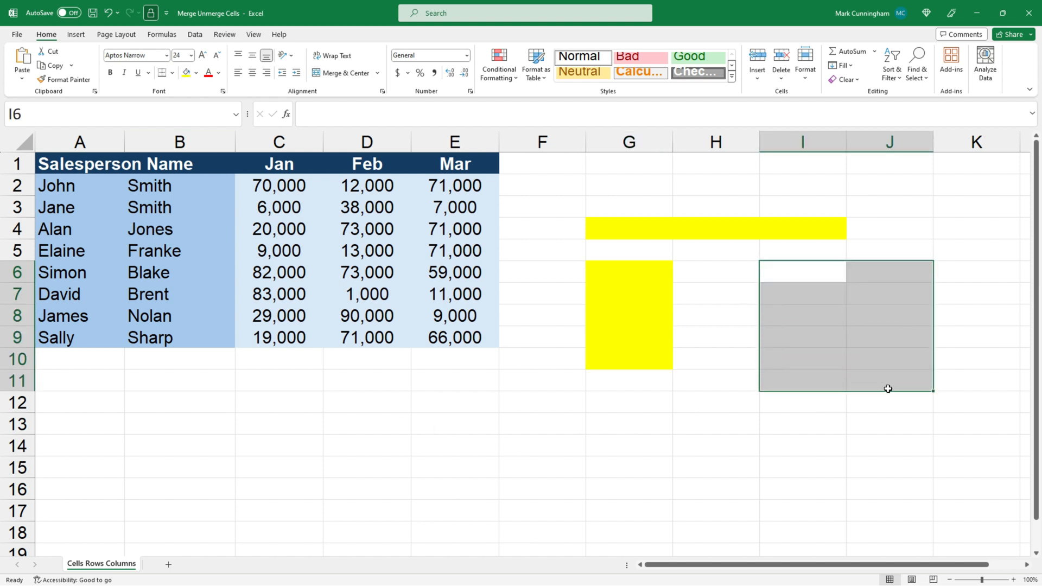
{"action": "left_click", "coordinate": [378, 74]}
{"action": "left_click", "coordinate": [359, 118]}
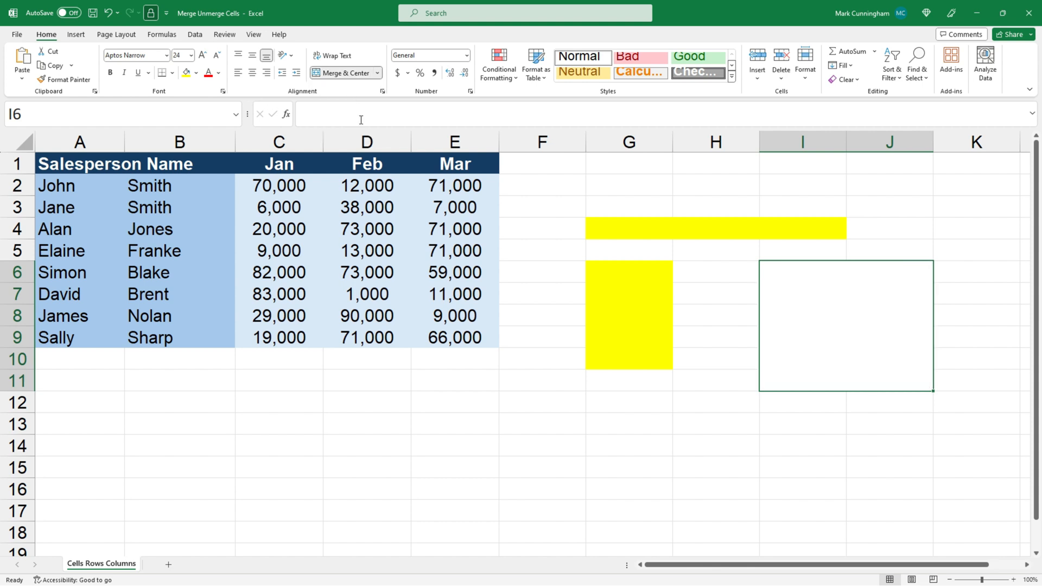
{"action": "left_click", "coordinate": [186, 72]}
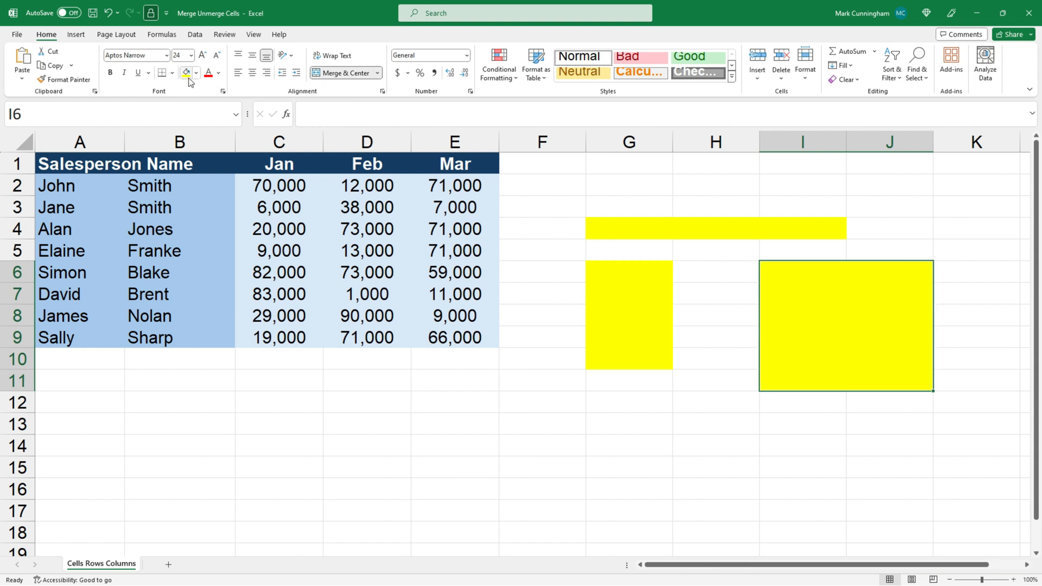
{"action": "left_click", "coordinate": [709, 454]}
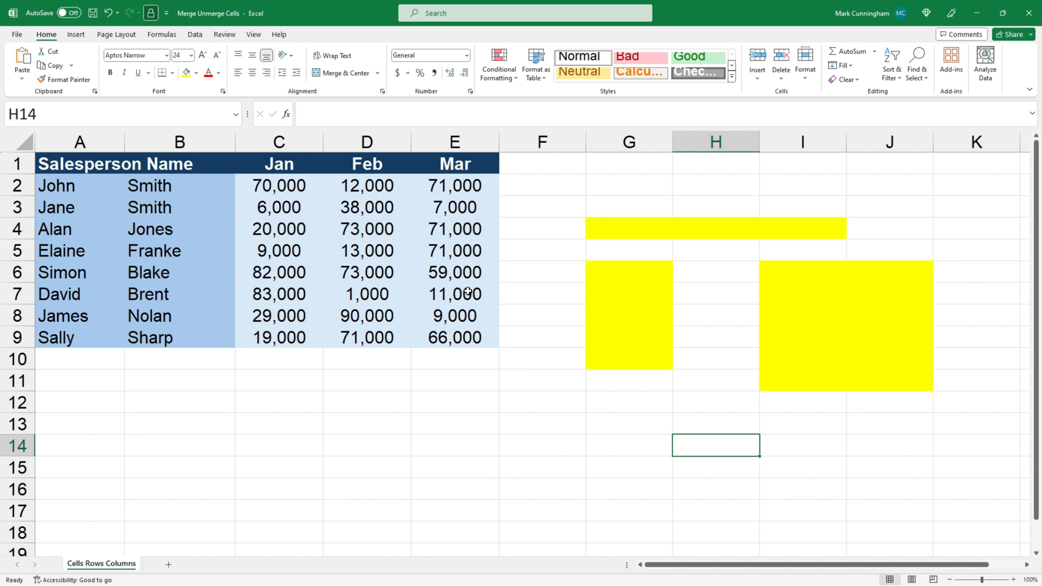
- Merge the March sales cells E7:E9 with Merge Cells, keeping only the uppermost value
{"action": "left_click_drag", "start_coordinate": [468, 292], "coordinate": [462, 337]}
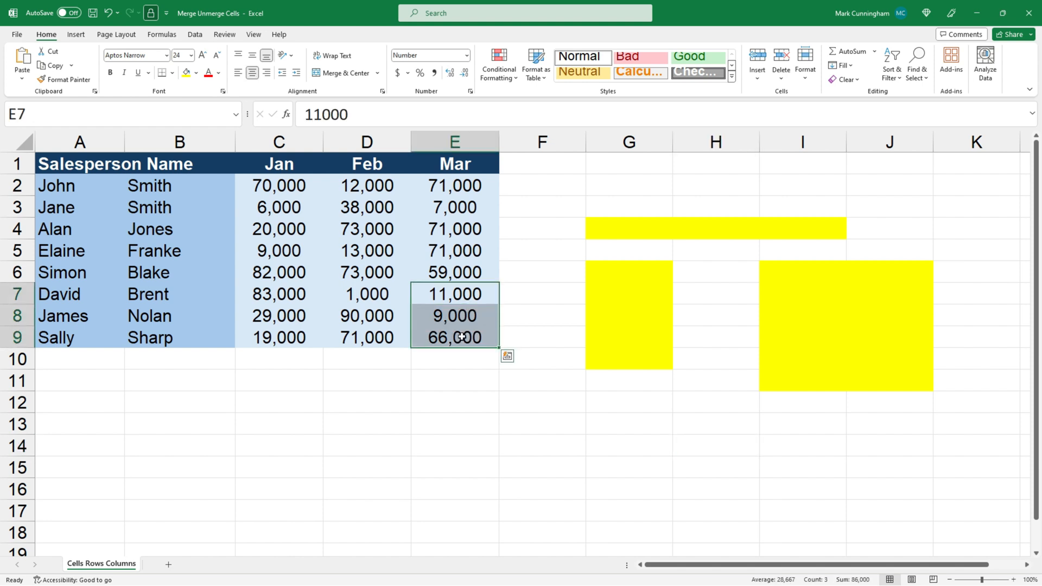
{"action": "left_click", "coordinate": [377, 73]}
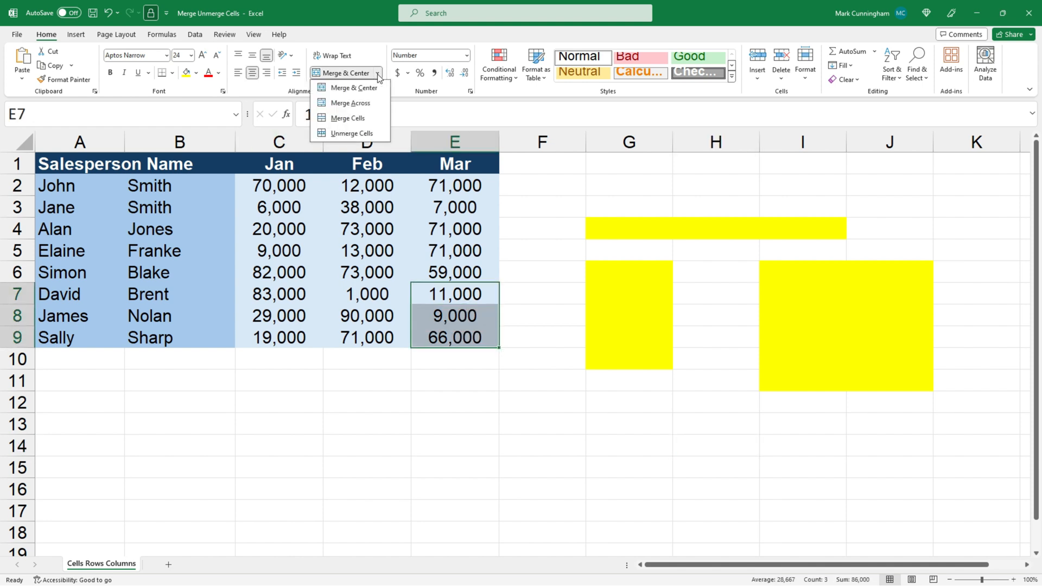
{"action": "left_click", "coordinate": [358, 118]}
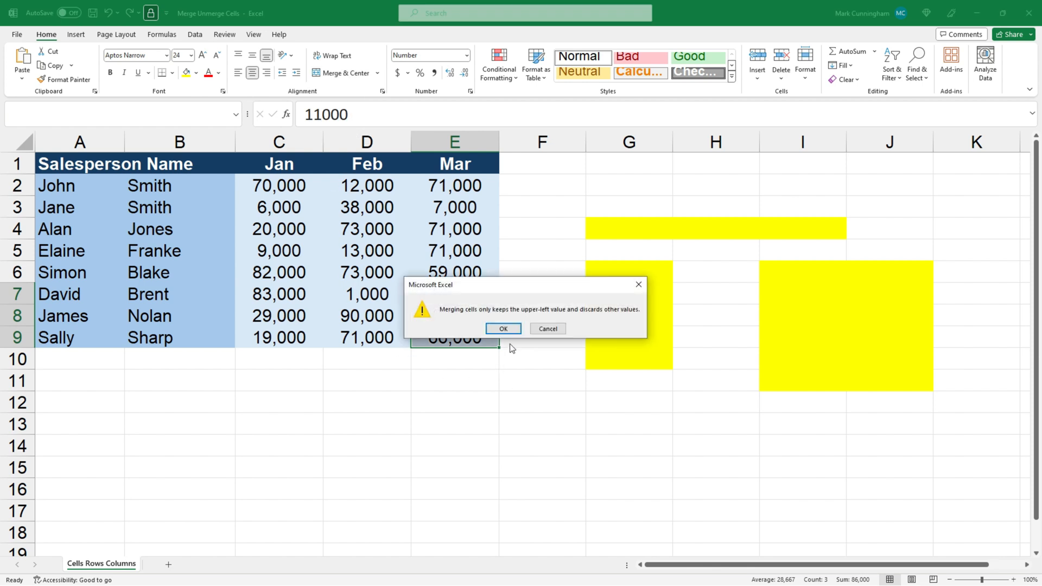
{"action": "left_click", "coordinate": [504, 329]}
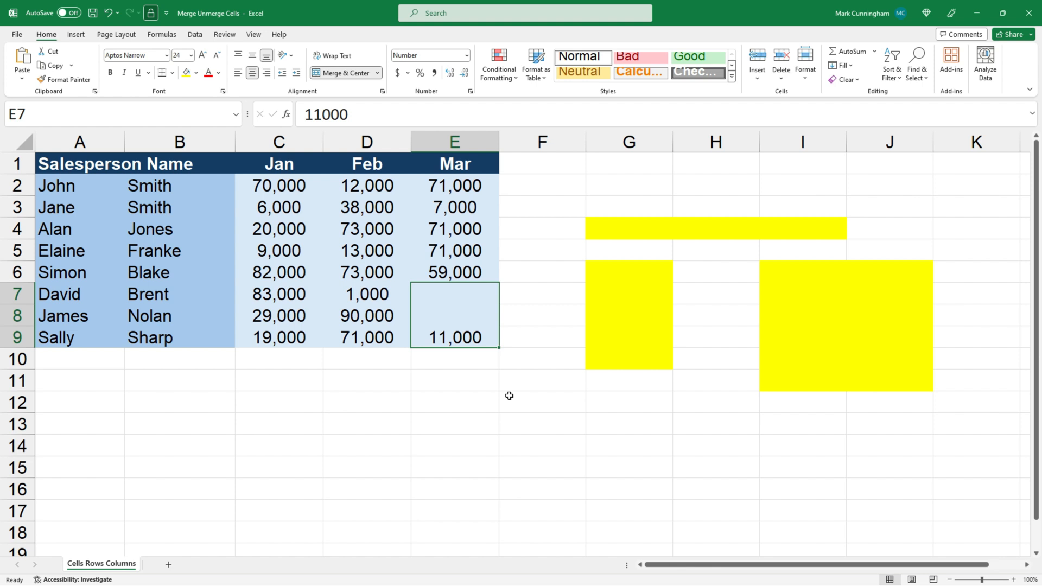
- Merge the January and February sales block C2:D5 with Merge Cells, keeping only the upper-left value
{"action": "left_click_drag", "start_coordinate": [287, 193], "coordinate": [351, 247]}
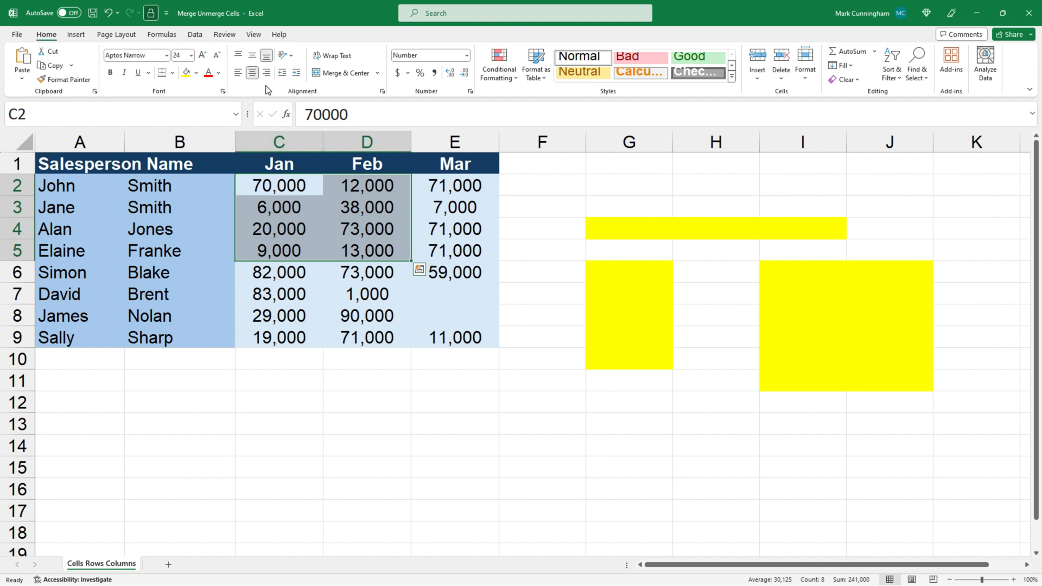
{"action": "left_click", "coordinate": [378, 74]}
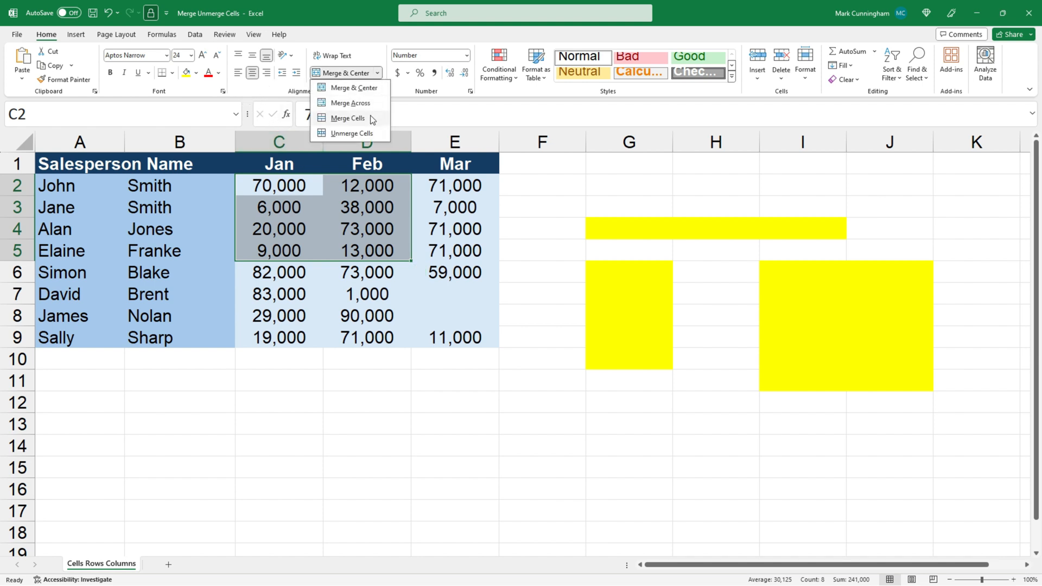
{"action": "left_click", "coordinate": [370, 115]}
{"action": "left_click", "coordinate": [504, 328]}
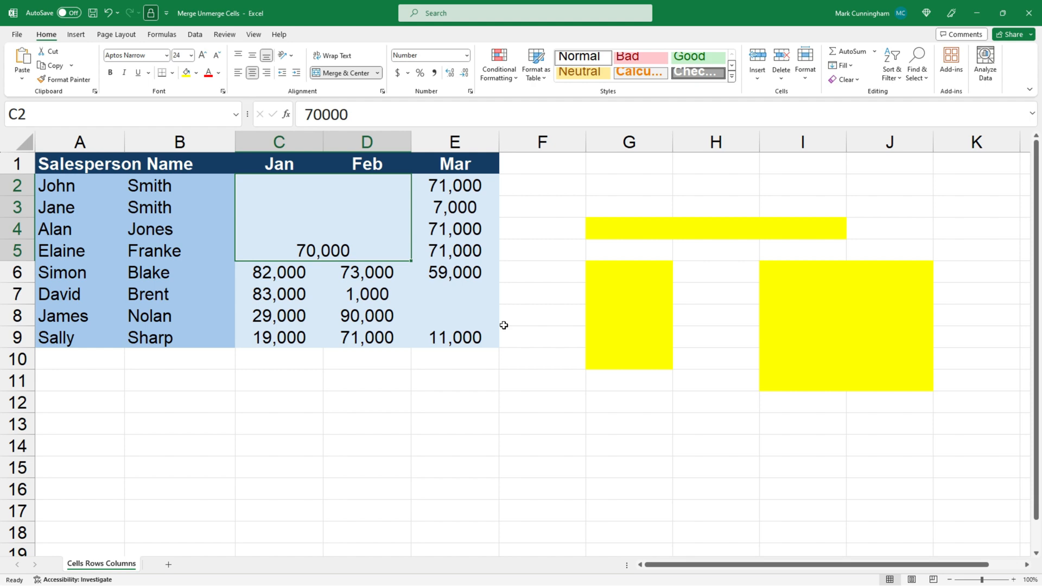
- Unmerge the yellow cell spanning G4:I4 and check its cells individually
{"action": "left_click", "coordinate": [612, 230]}
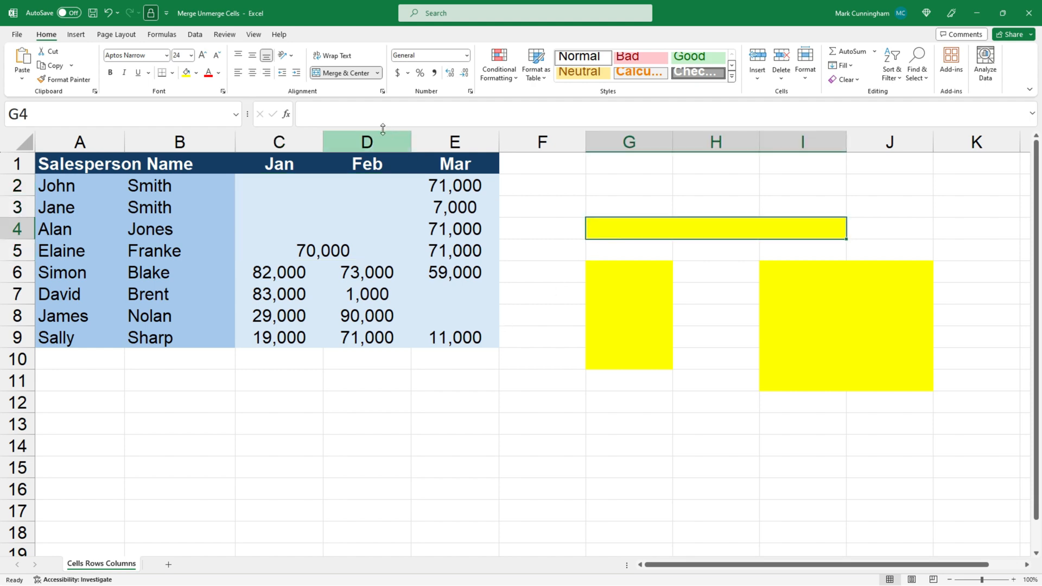
{"action": "left_click", "coordinate": [377, 73]}
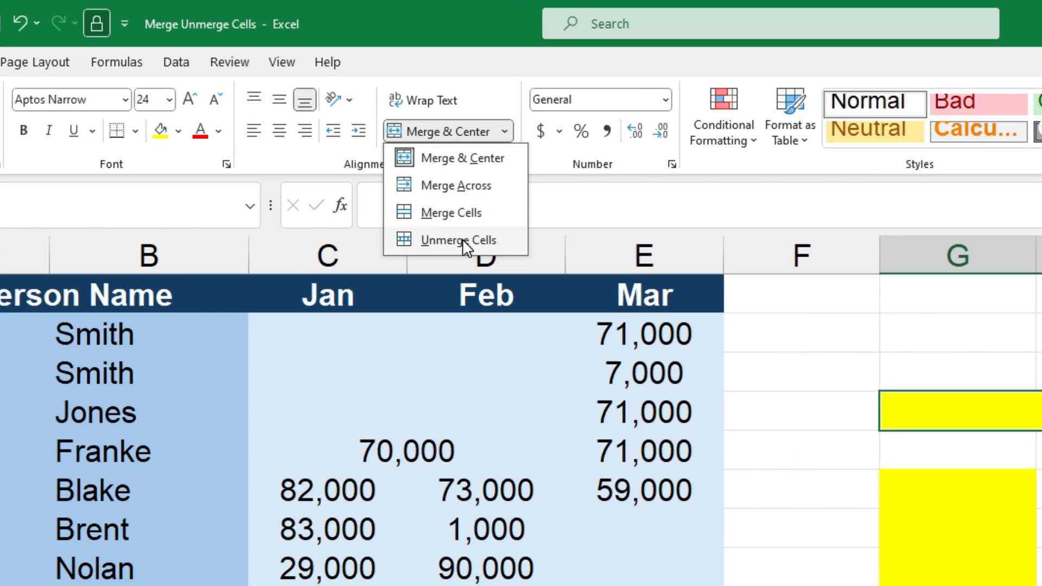
{"action": "left_click", "coordinate": [462, 239]}
{"action": "left_click", "coordinate": [950, 424]}
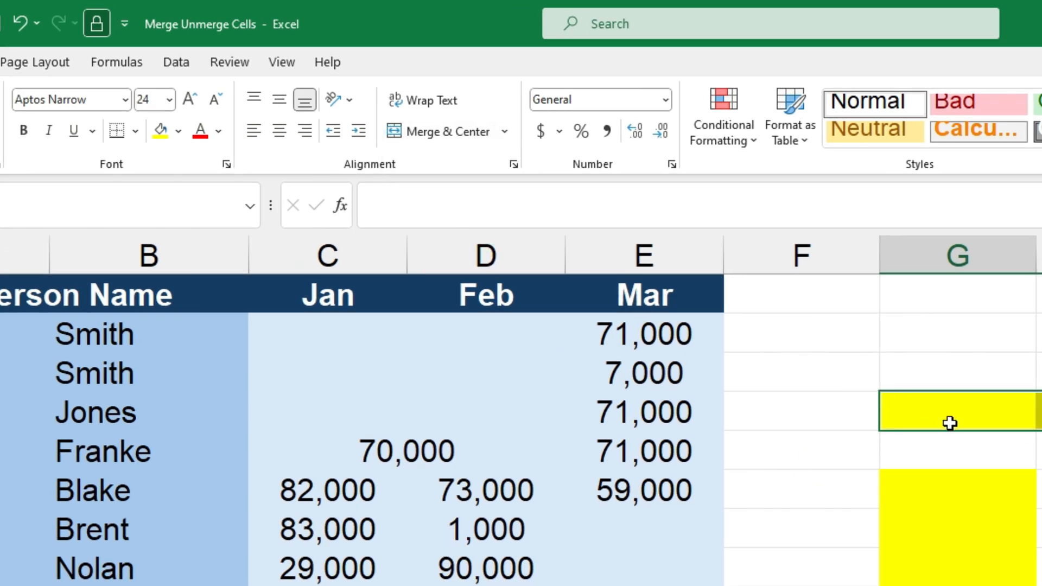
{"action": "left_click", "coordinate": [707, 230]}
{"action": "left_click", "coordinate": [803, 233]}
{"action": "left_click", "coordinate": [719, 231]}
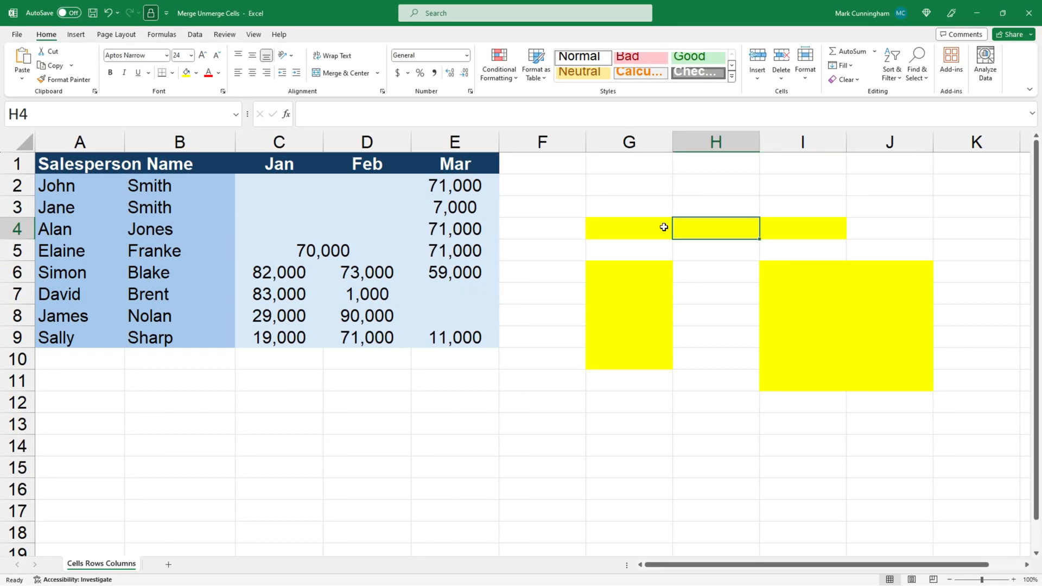
{"action": "left_click", "coordinate": [663, 226]}
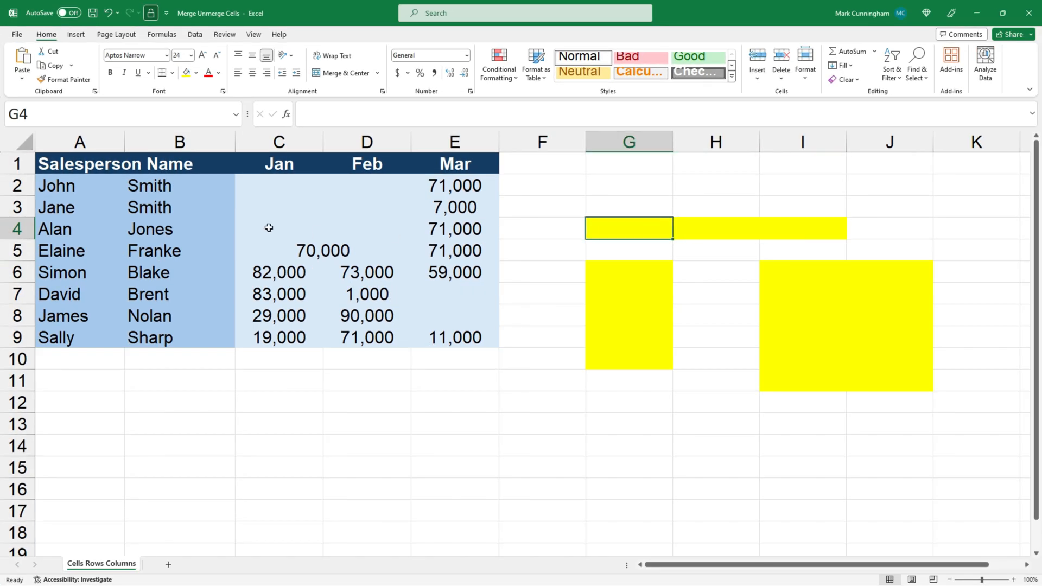
- Unmerge the January and February sales block C2:D5
{"action": "left_click", "coordinate": [279, 227]}
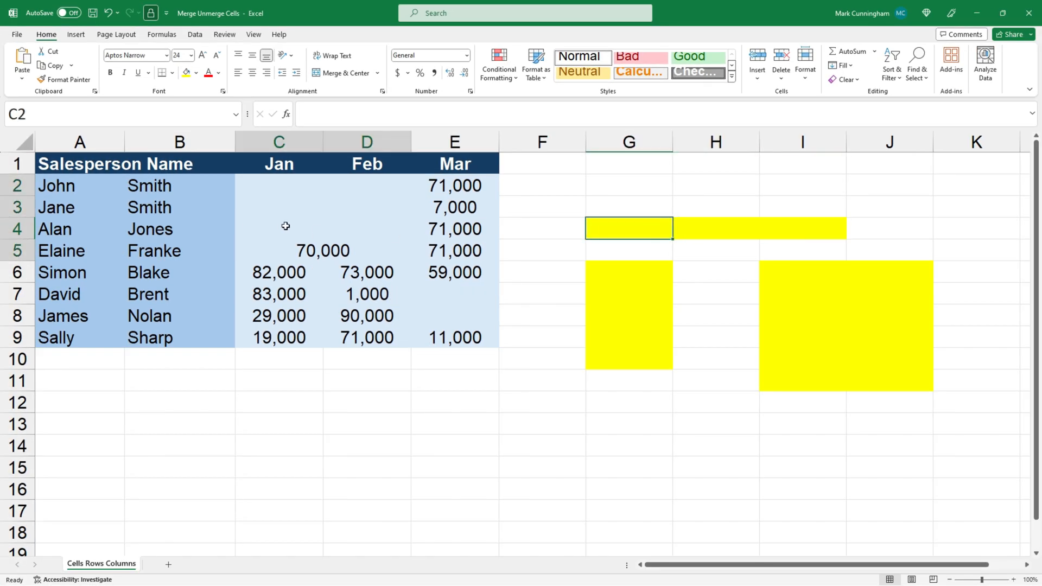
{"action": "left_click", "coordinate": [378, 73]}
{"action": "left_click", "coordinate": [358, 131]}
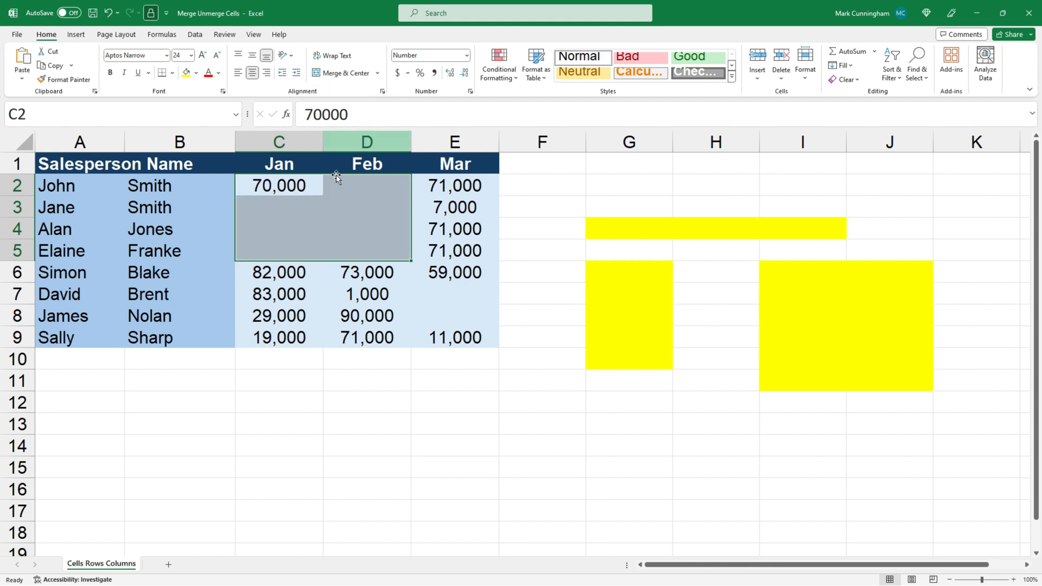
- Examine the separated cells in C2:D5 one by one to see which of them hold a value
{"action": "left_click", "coordinate": [332, 205]}
{"action": "left_click", "coordinate": [275, 212]}
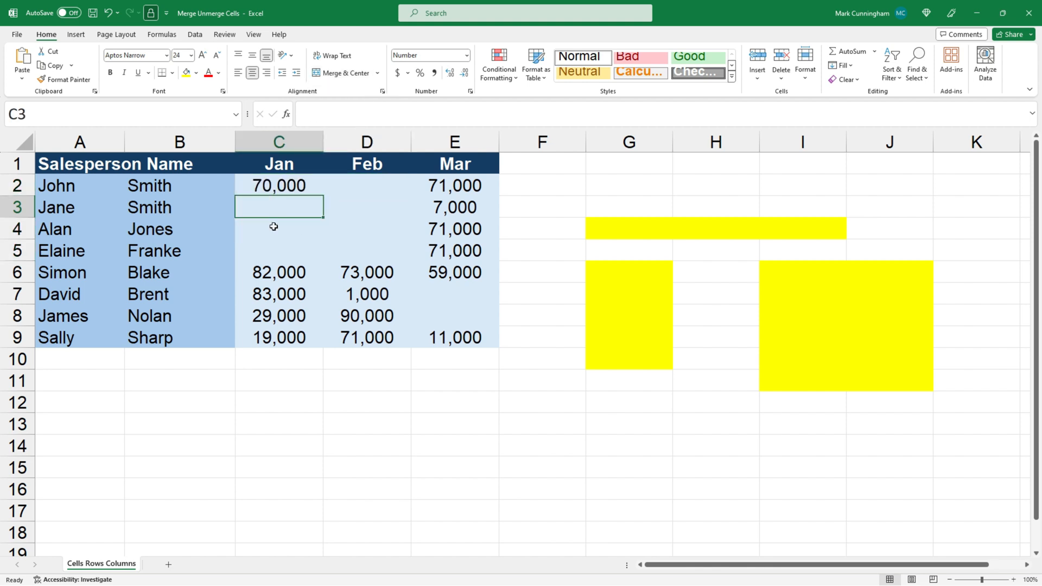
{"action": "left_click", "coordinate": [274, 227]}
{"action": "left_click", "coordinate": [272, 249]}
{"action": "left_click", "coordinate": [340, 249]}
{"action": "left_click", "coordinate": [340, 230]}
{"action": "left_click", "coordinate": [342, 204]}
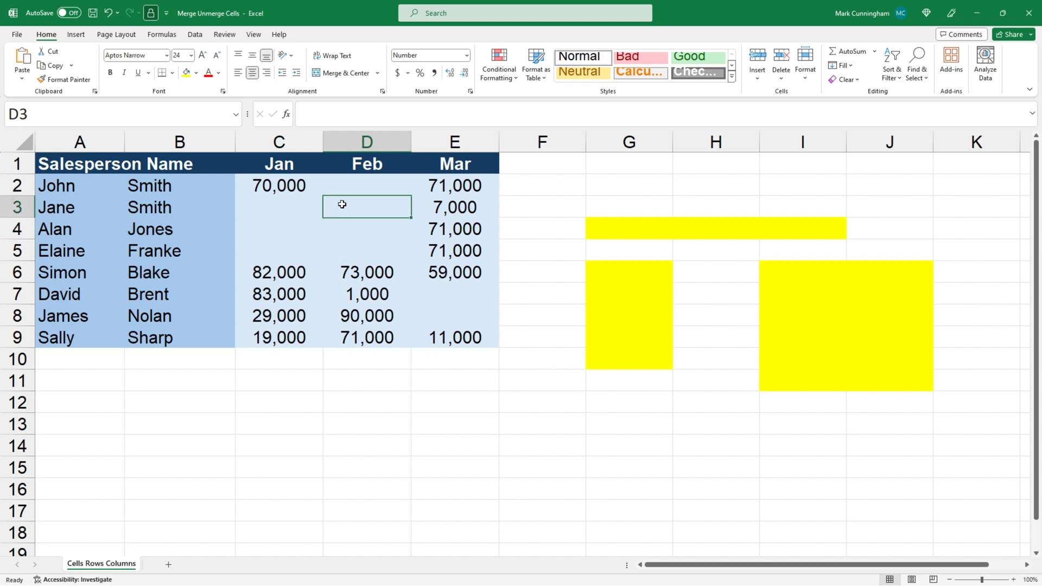
{"action": "left_click", "coordinate": [344, 189]}
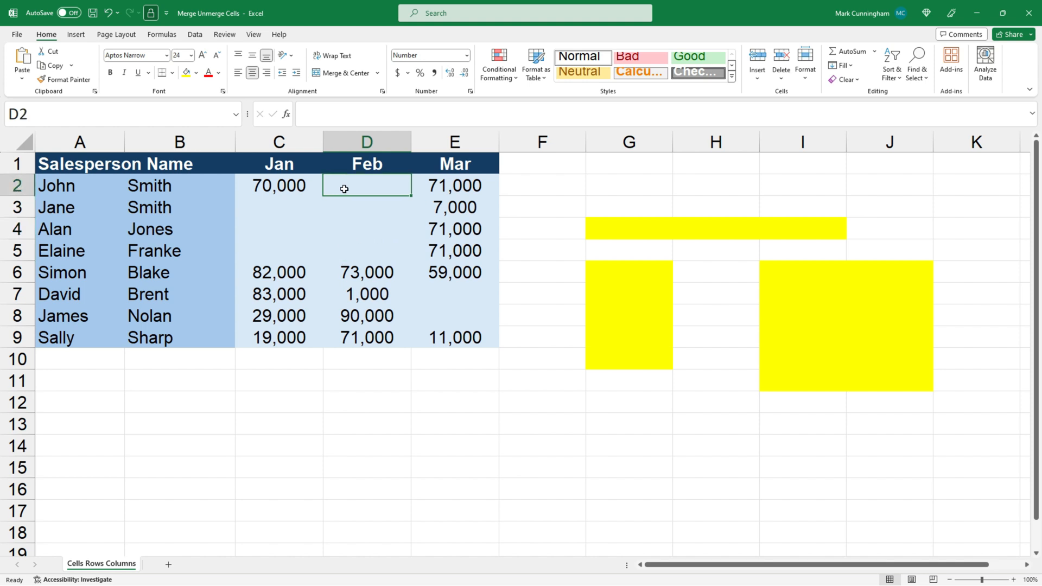